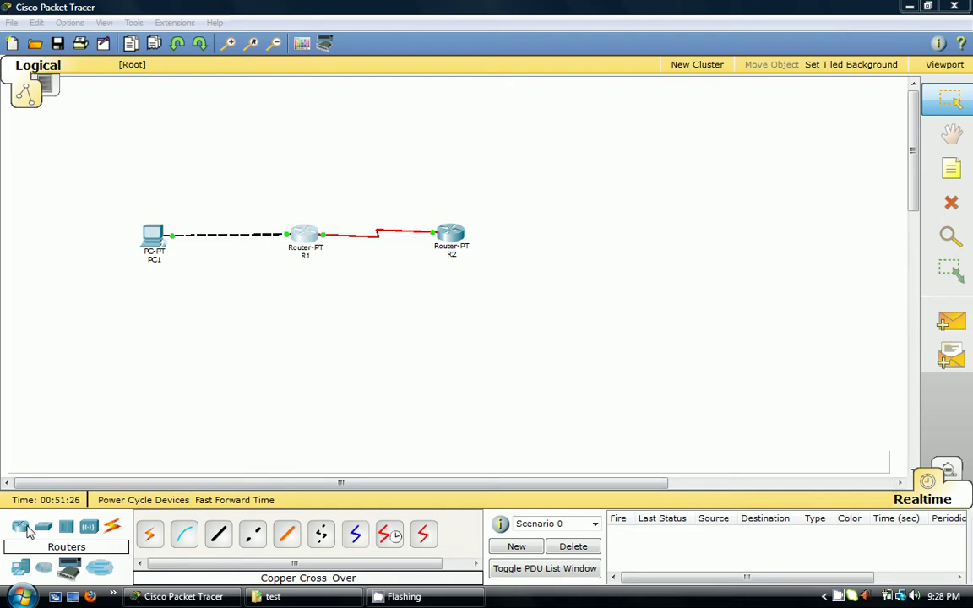
# Step: Add a generic PC to the workspace beside router R2 and rename it PC2
pyautogui.click(20, 567)
pyautogui.click(150, 532)
pyautogui.click(593, 244)
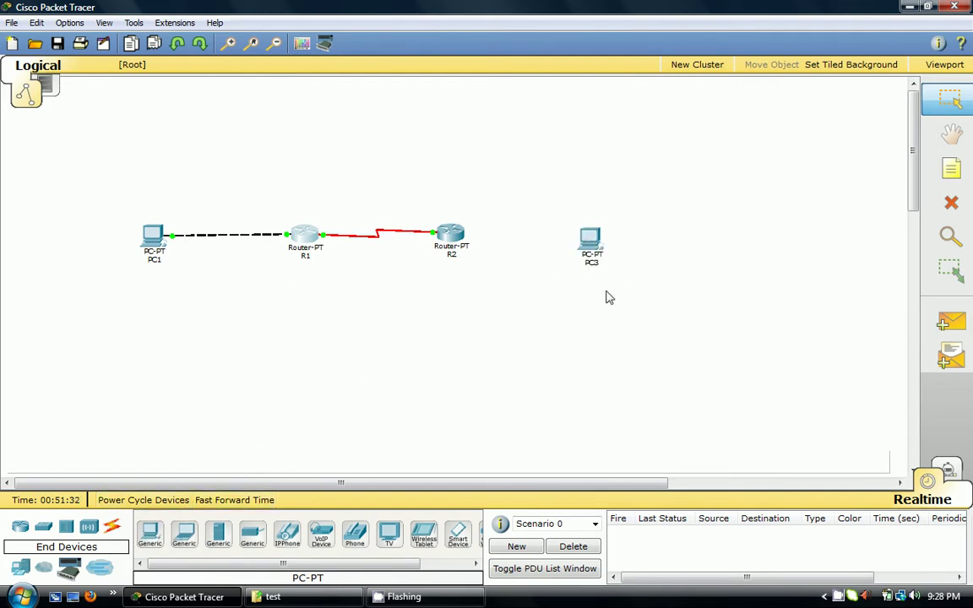
pyautogui.click(592, 263)
pyautogui.press('BackSpace')
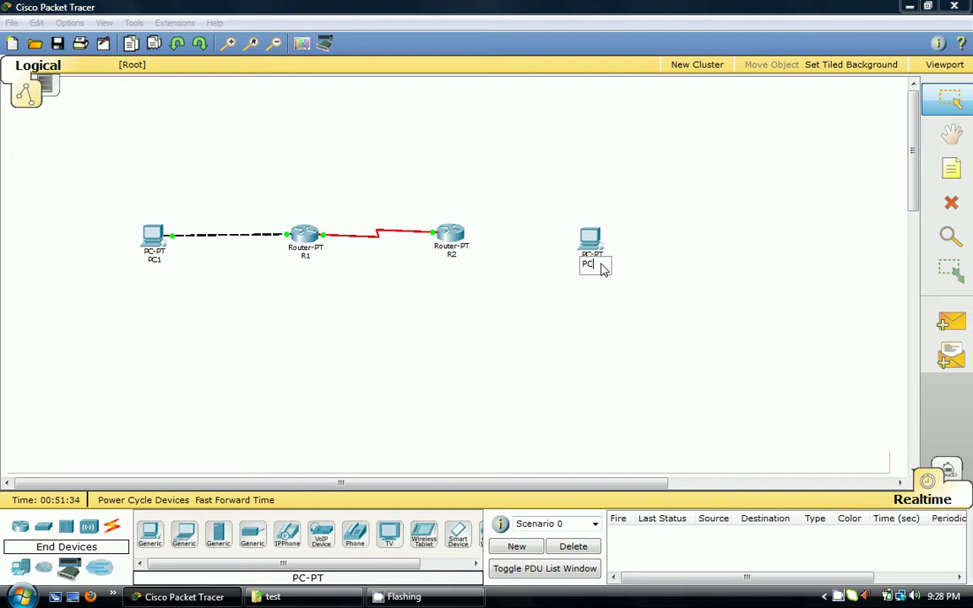
pyautogui.write('2')
pyautogui.press('Return')
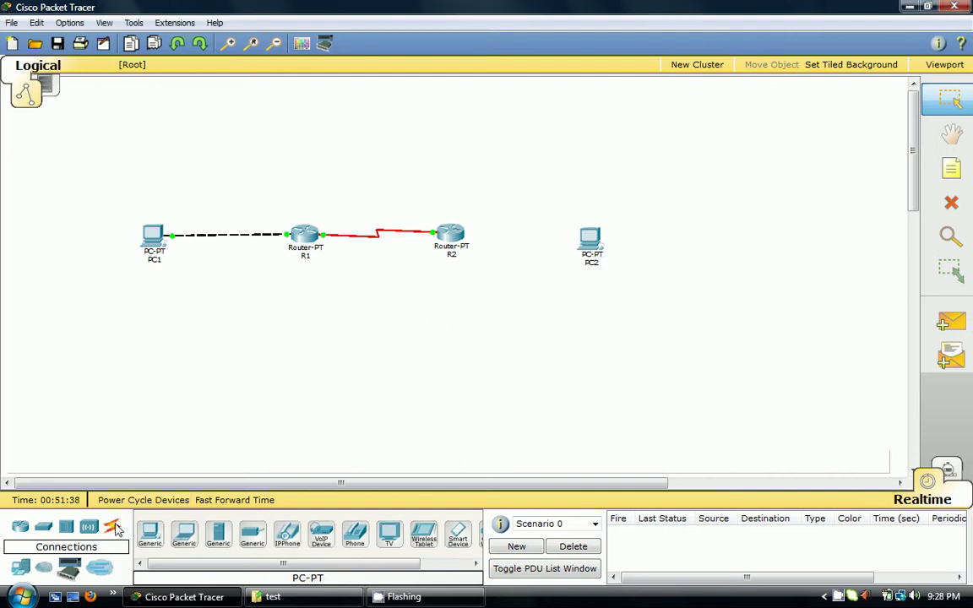
pyautogui.click(110, 528)
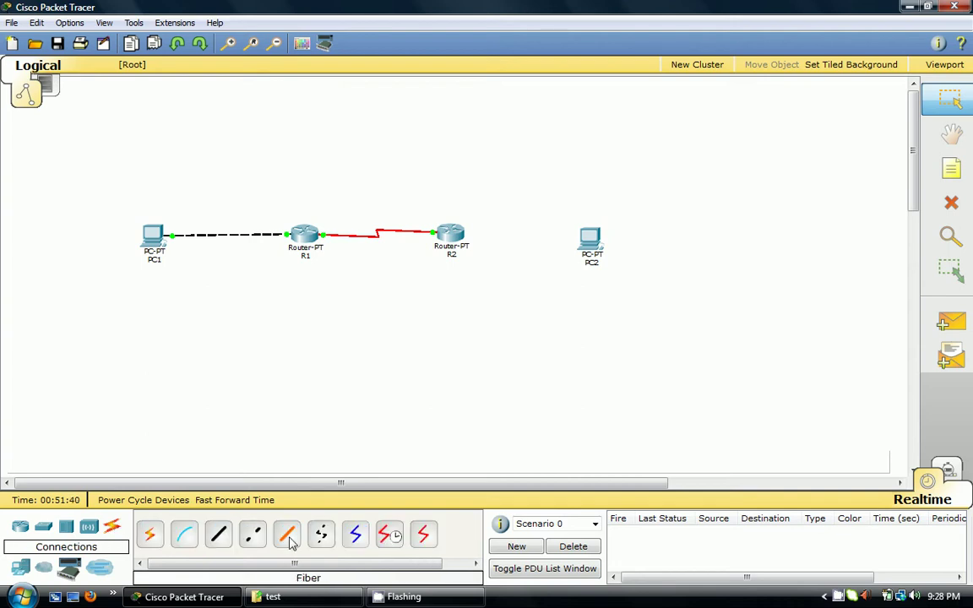
pyautogui.click(586, 239)
pyautogui.click(593, 254)
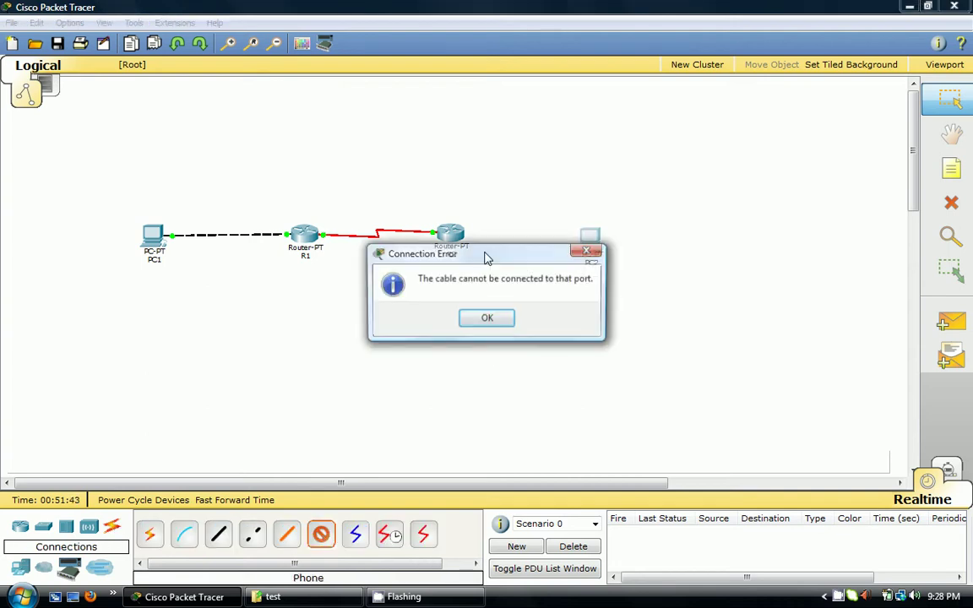
pyautogui.click(487, 317)
# Step: Connect PC2 to the FastEthernet1/0 port of router R2 with a copper cross-over cable
pyautogui.click(254, 534)
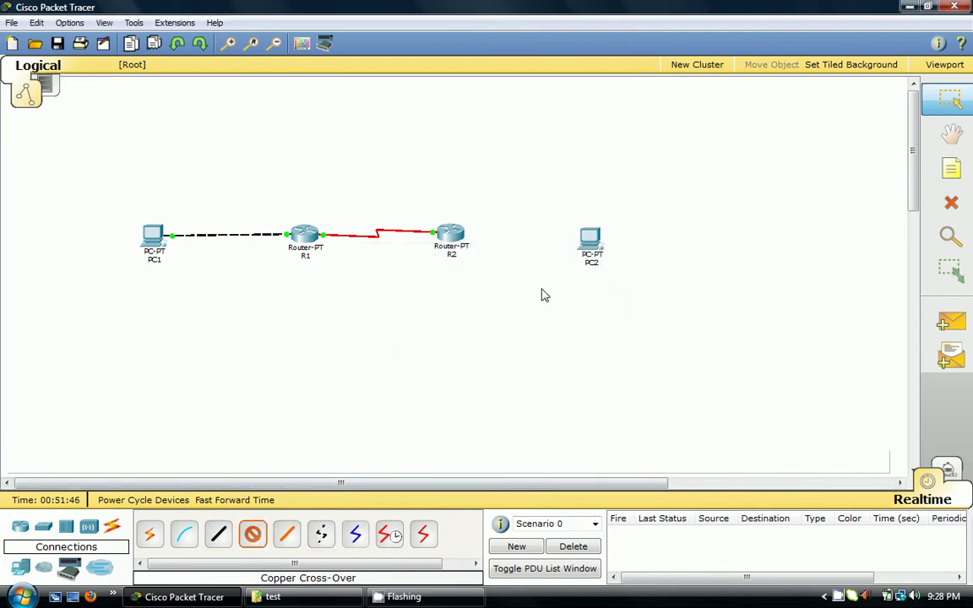
pyautogui.click(582, 243)
pyautogui.click(591, 253)
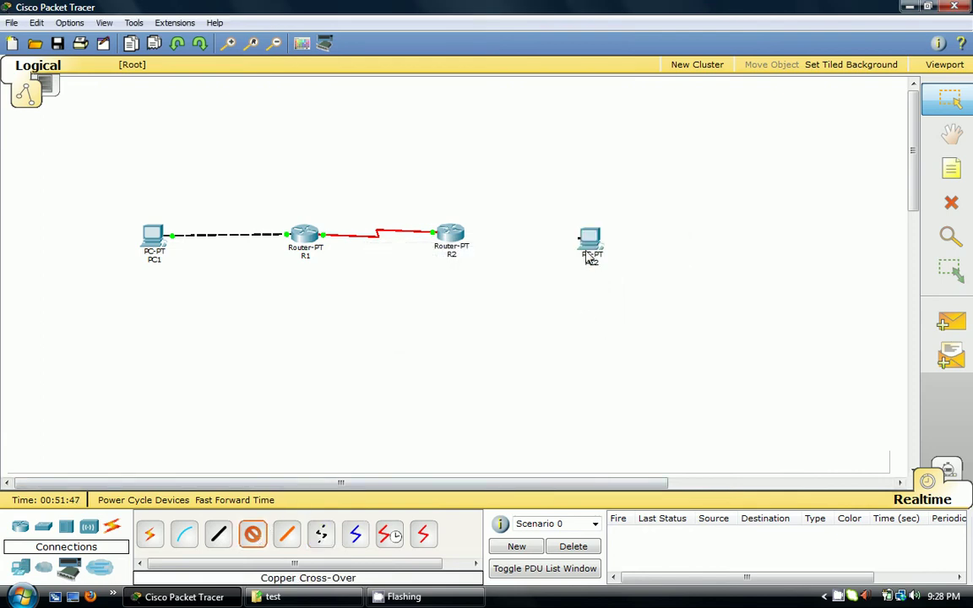
pyautogui.click(456, 238)
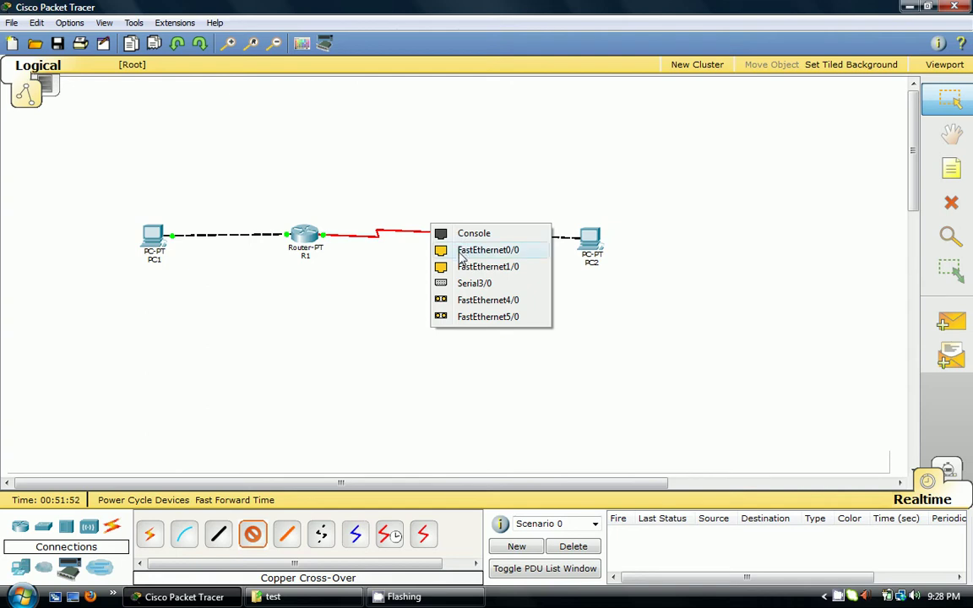
pyautogui.click(461, 254)
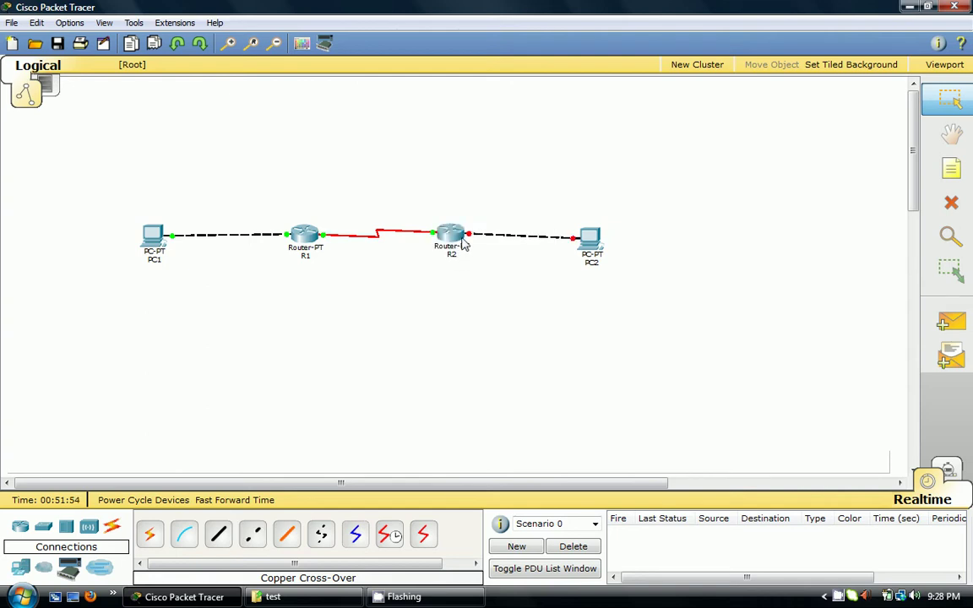
# Step: Open PC2's IP configuration and set its static IP address to 172.168.1.254
pyautogui.click(590, 238)
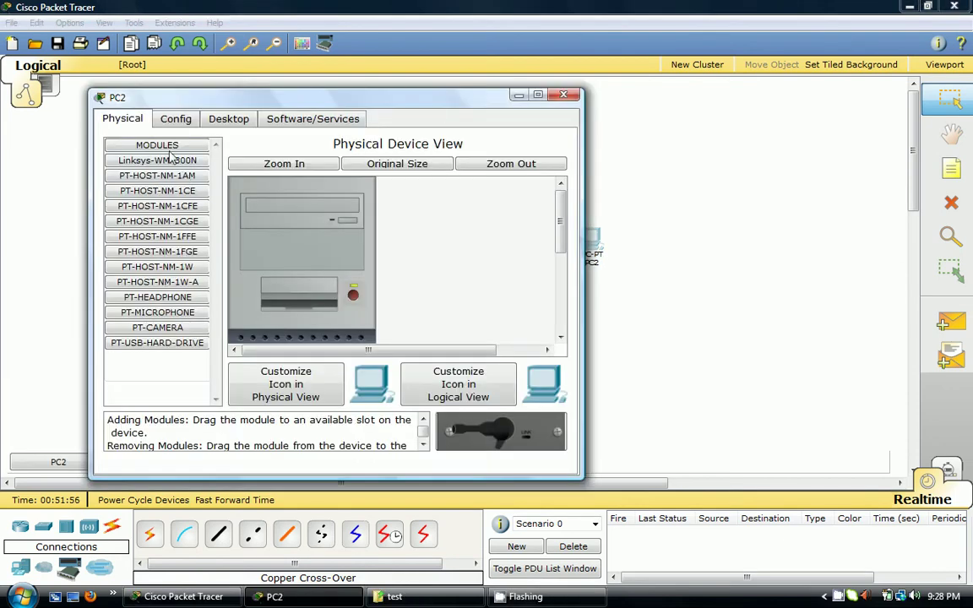
pyautogui.click(220, 118)
pyautogui.click(142, 159)
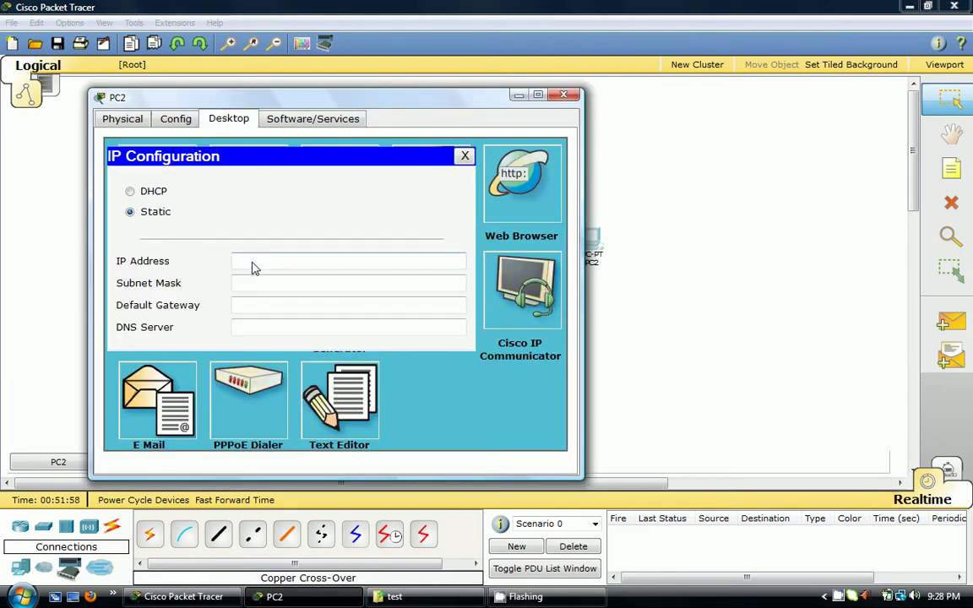
pyautogui.write('172.168.1.254')
pyautogui.press('Tab')
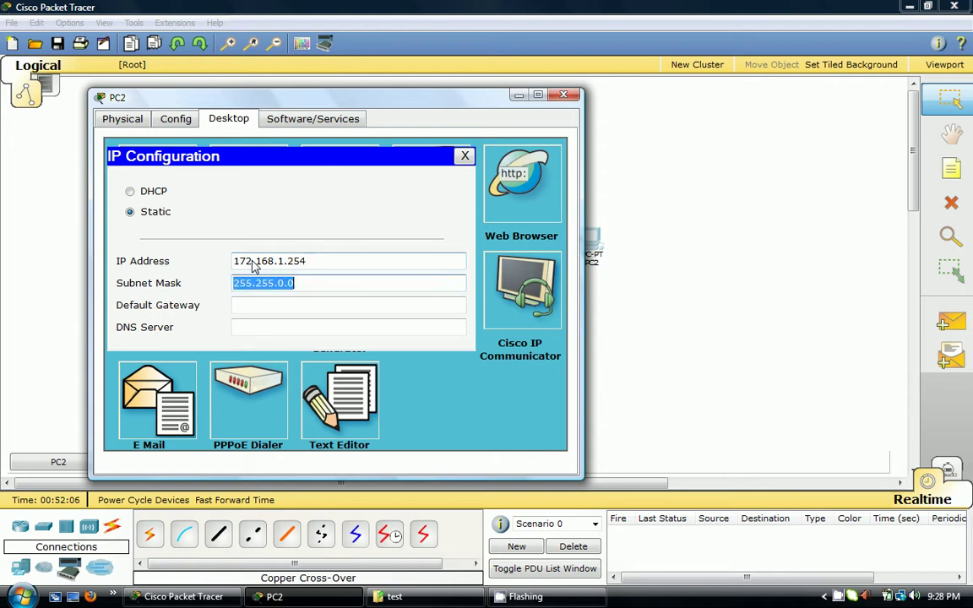
# Step: Set PC2's subnet mask to 255.255.255.0 and default gateway to 172.168.1.1, and close its window
pyautogui.press('End')
pyautogui.press('Left')
pyautogui.press('Left')
pyautogui.press('Delete')
pyautogui.press('Delete')
pyautogui.write('.255')
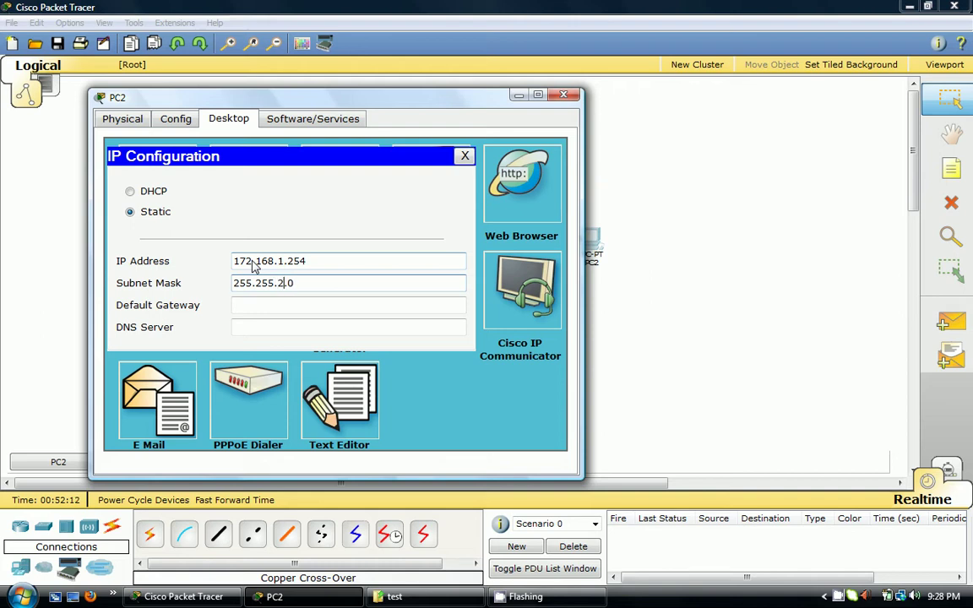
pyautogui.click(250, 308)
pyautogui.write('172.168.1.1')
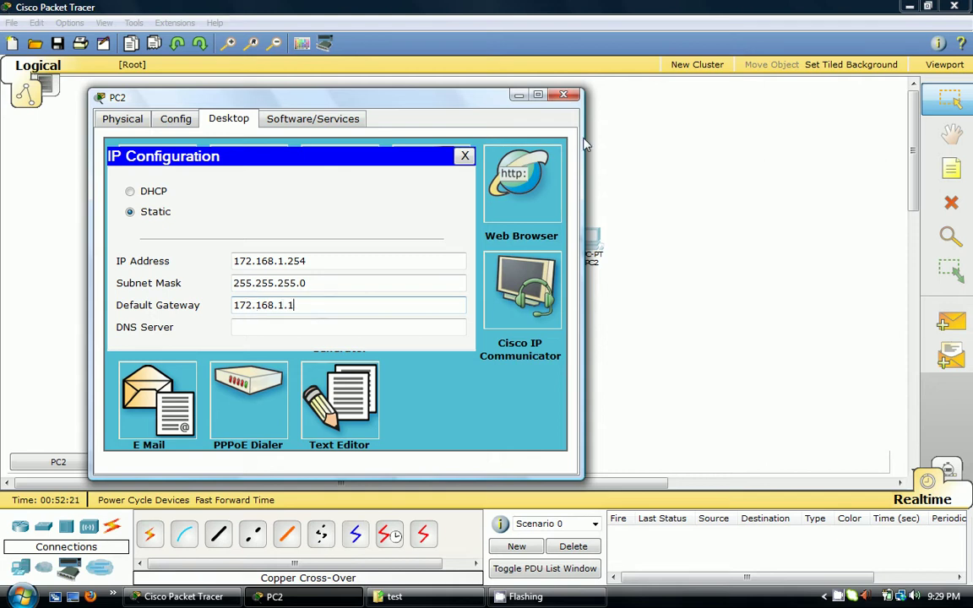
pyautogui.click(564, 93)
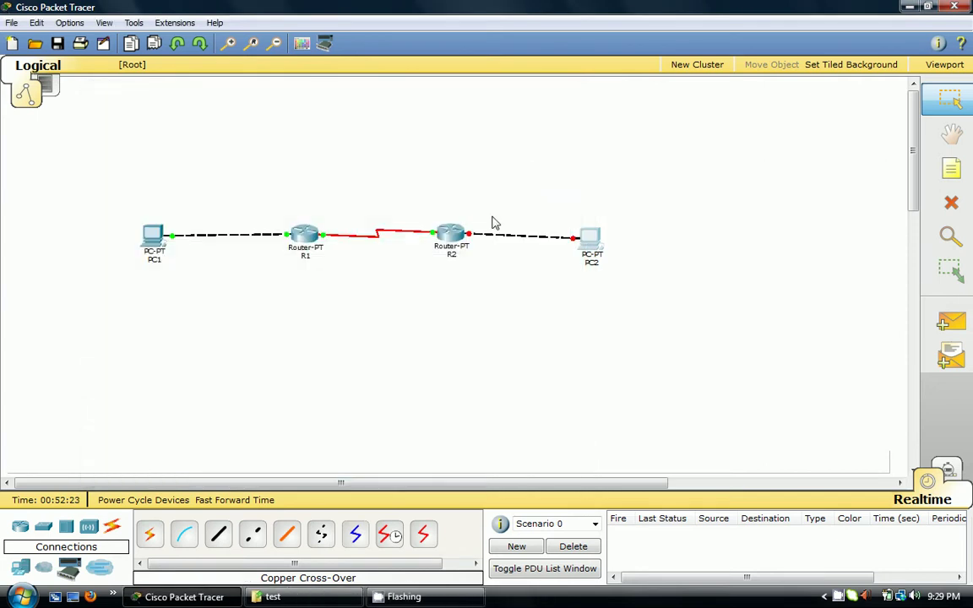
# Step: In R2's command line, enter global configuration mode with conf t and select the interface with int fa1/0
pyautogui.click(448, 236)
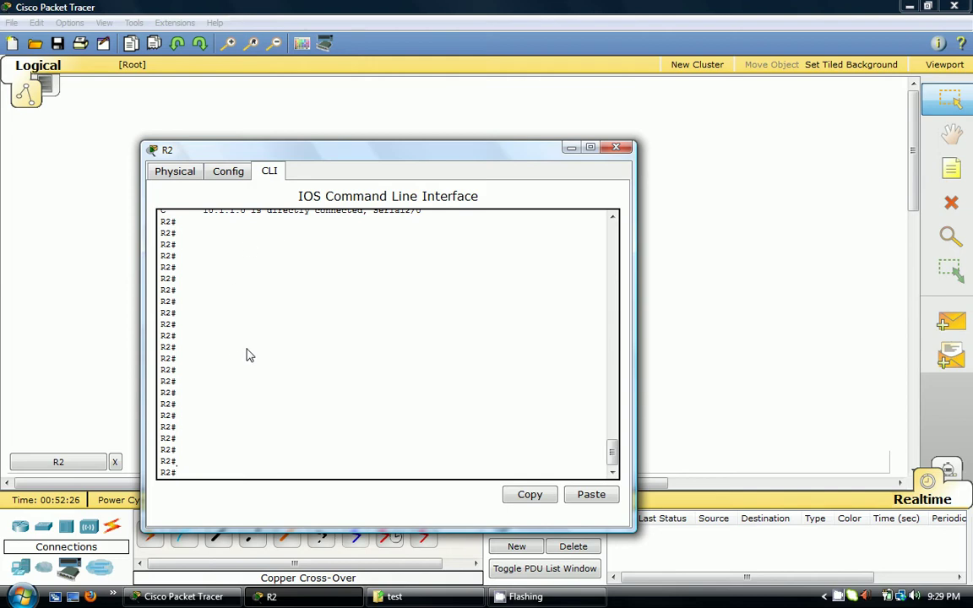
pyautogui.write('conf t')
pyautogui.press('Return')
pyautogui.write('int')
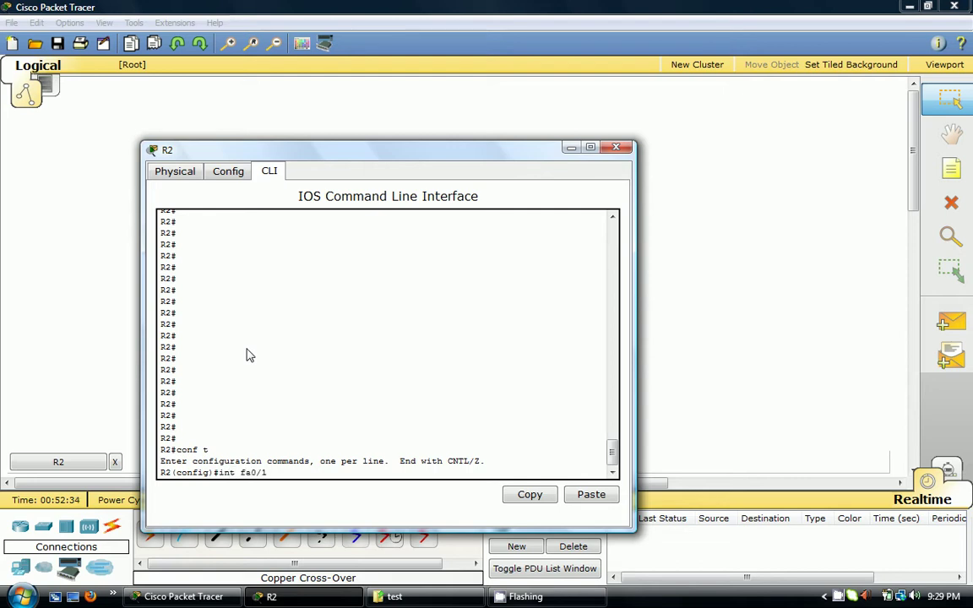
pyautogui.write(' fa0/1')
pyautogui.press('Return')
pyautogui.press('Up')
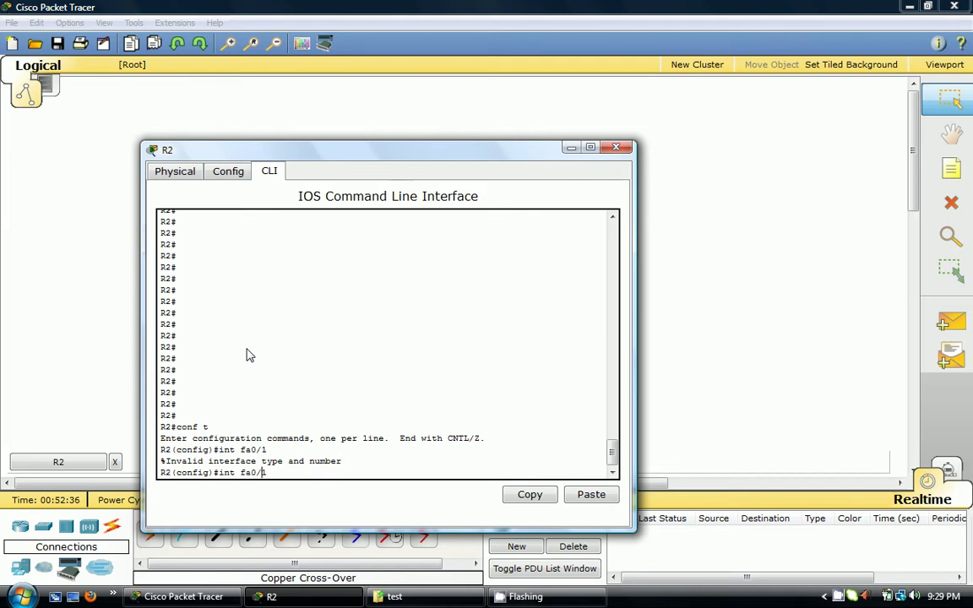
pyautogui.press('BackSpace')
pyautogui.write('1/0')
pyautogui.press('Return')
# Step: Assign IP address 172.168.1.1 255.255.255.0 to R2's fa1/0 interface and enable it with no shut
pyautogui.write('ip address 172.168.1.1 255.')
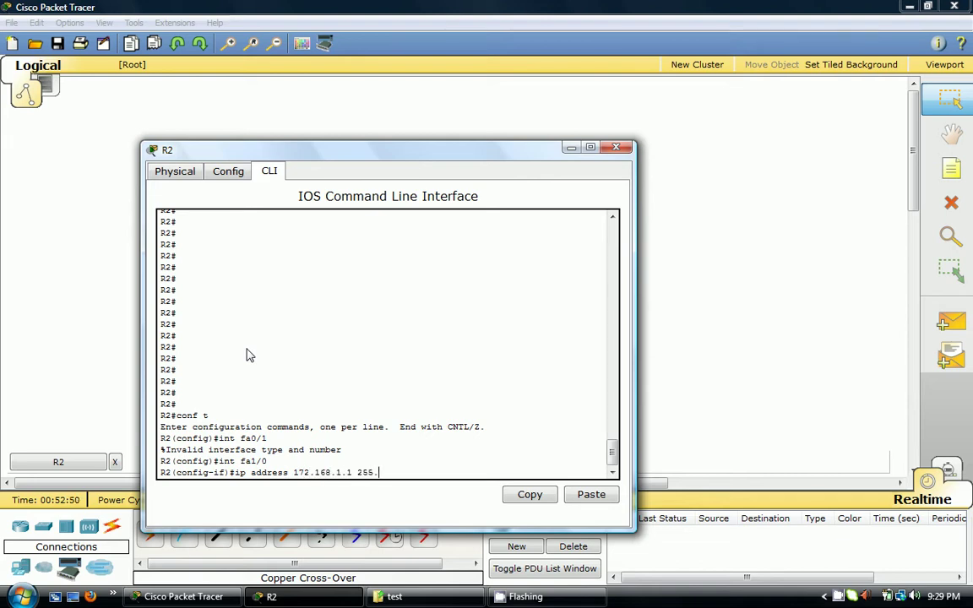
pyautogui.write('255.255.0')
pyautogui.press('Return')
pyautogui.write('no ')
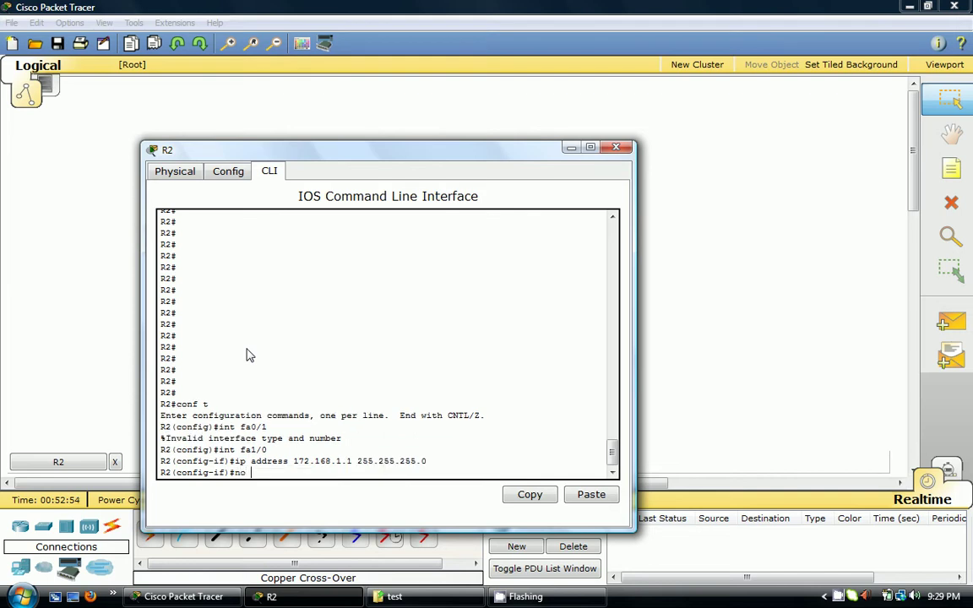
pyautogui.write('shut')
pyautogui.press('Return')
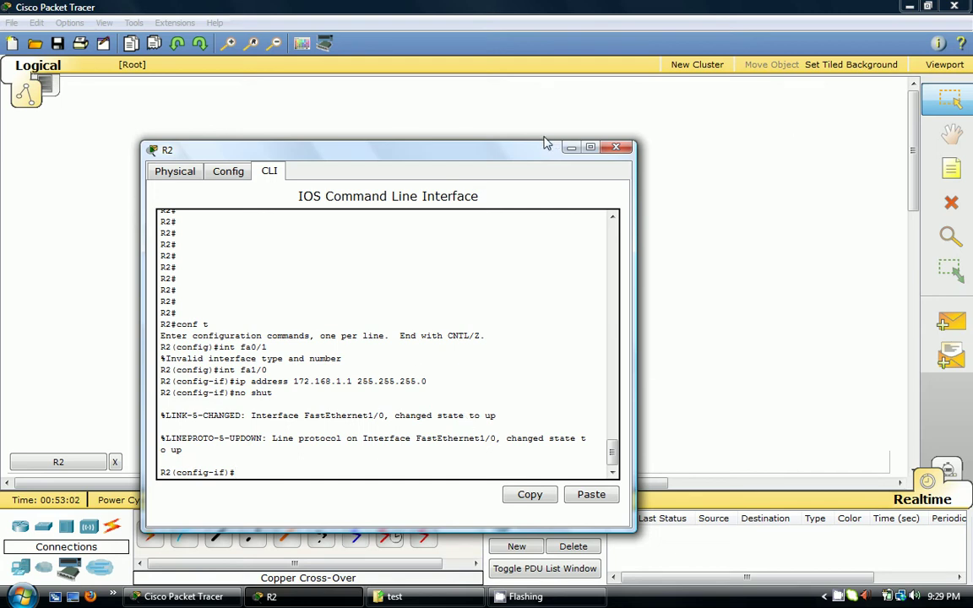
pyautogui.moveTo(550, 147); pyautogui.dragTo(699, 349)
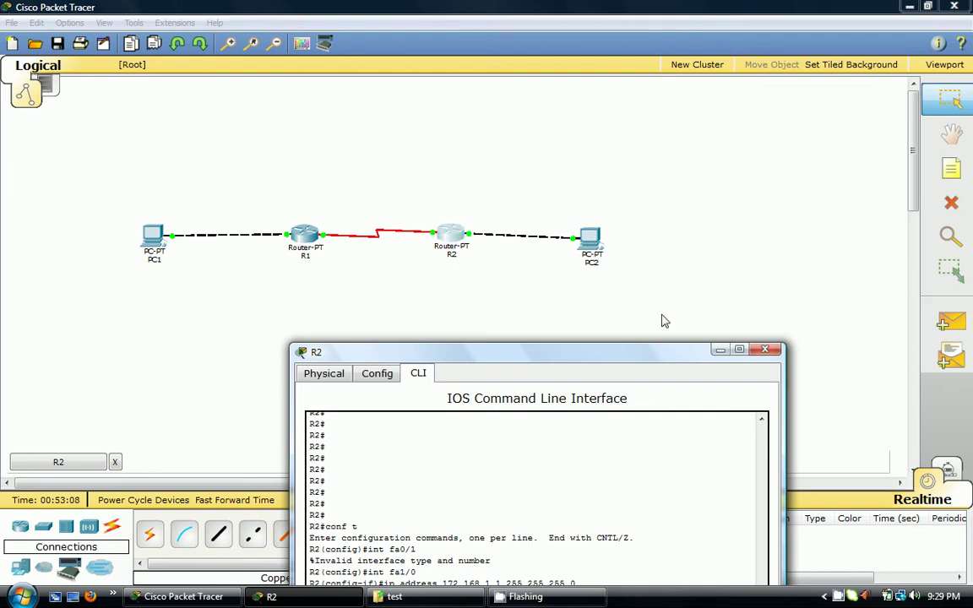
pyautogui.click(766, 350)
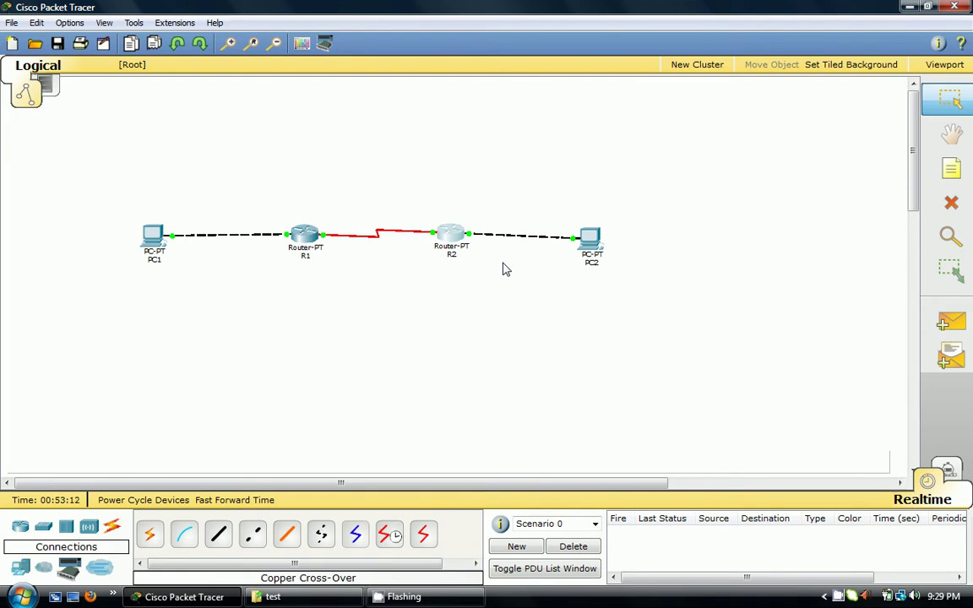
# Step: Open R1's command line and enter global configuration mode with conf t
pyautogui.click(304, 235)
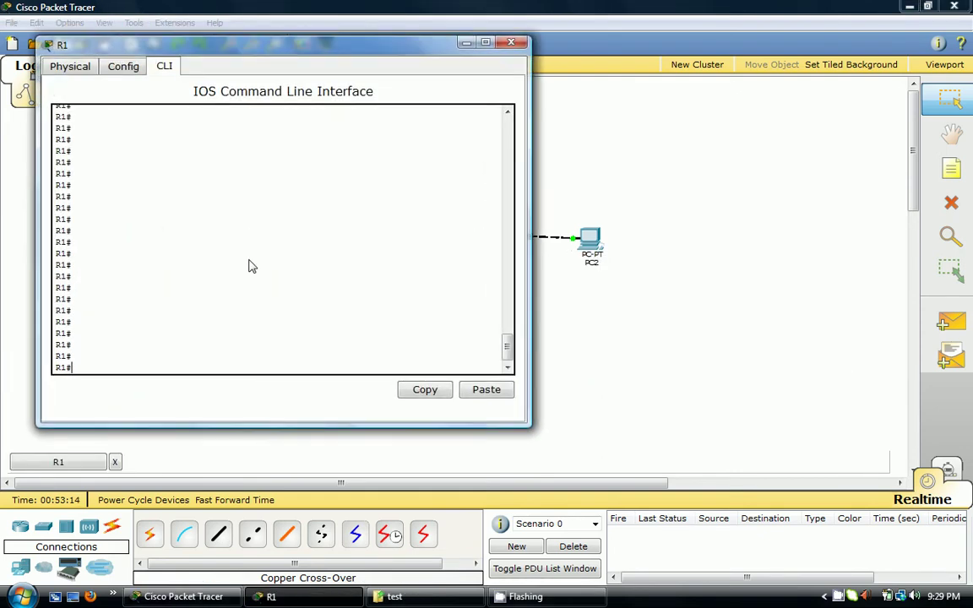
pyautogui.moveTo(354, 51); pyautogui.dragTo(381, 320)
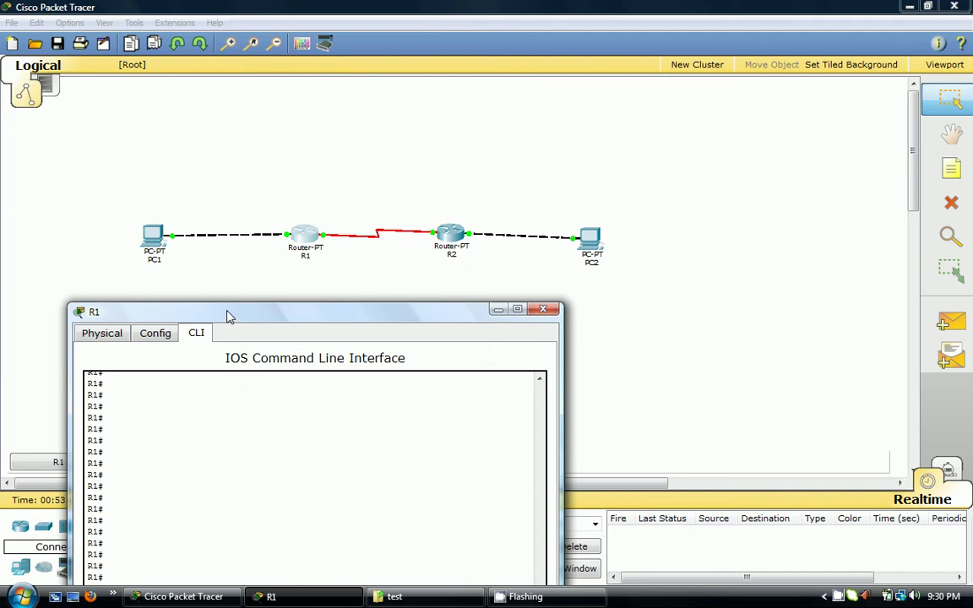
pyautogui.moveTo(227, 315); pyautogui.dragTo(316, 124)
pyautogui.write('conf t')
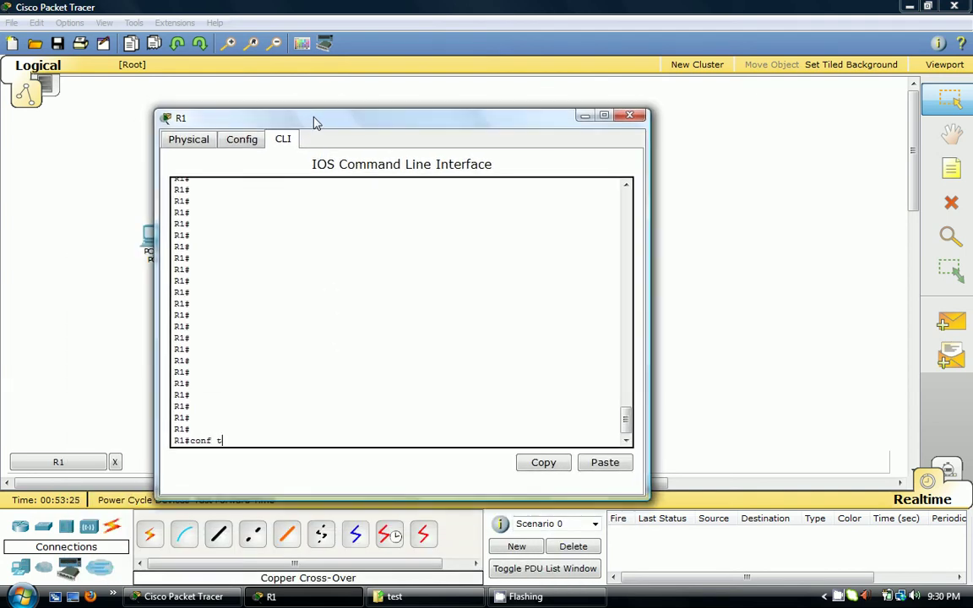
pyautogui.press('Return')
# Step: Add a static route on R1 with ip route 172.168.1.0 255.255.255.0 se2/0, and close its window
pyautogui.write('ip rout')
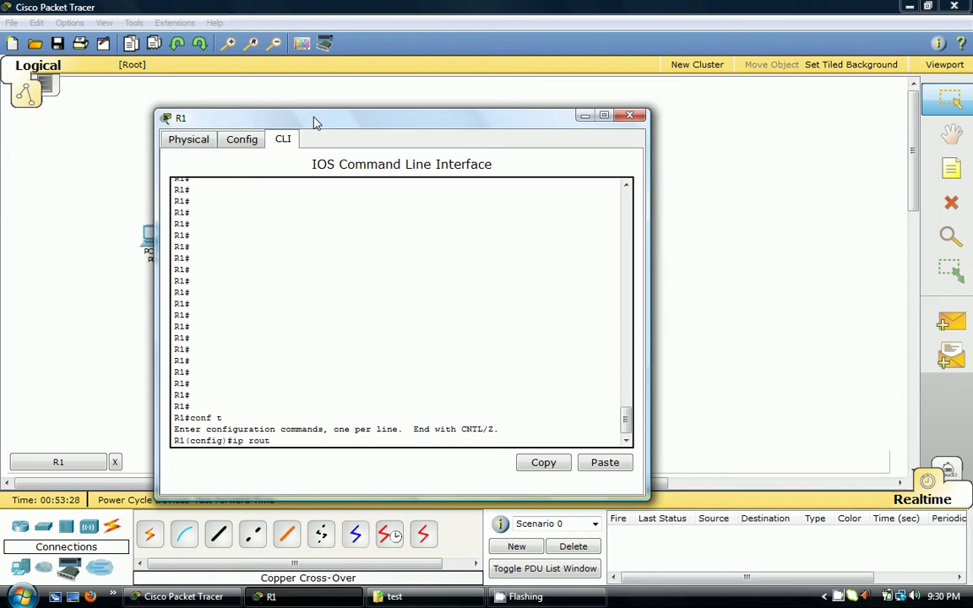
pyautogui.write('e')
pyautogui.moveTo(315, 124); pyautogui.dragTo(459, 275)
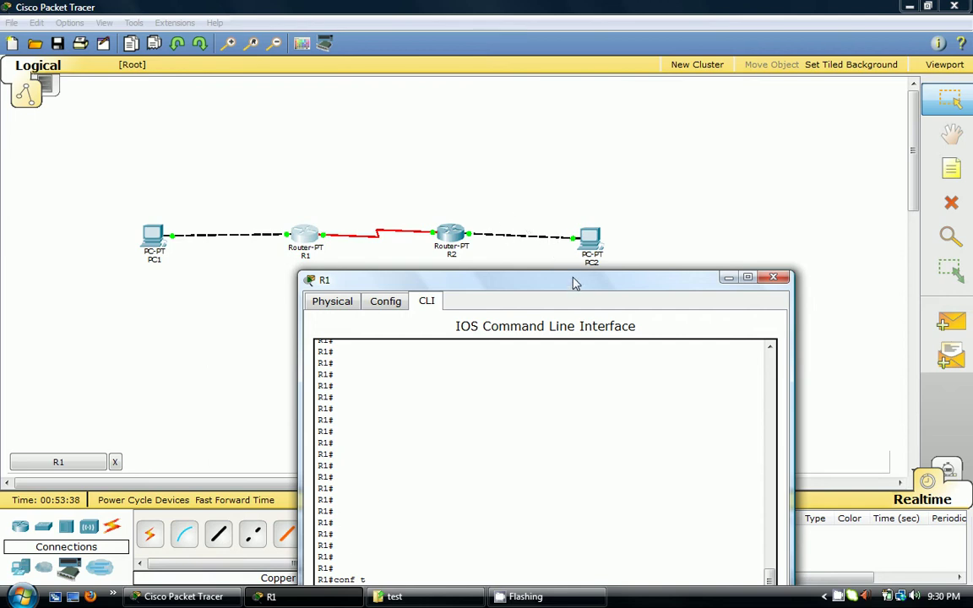
pyautogui.moveTo(573, 279); pyautogui.dragTo(484, 46)
pyautogui.write('172.168.1.0 255.255.255.0')
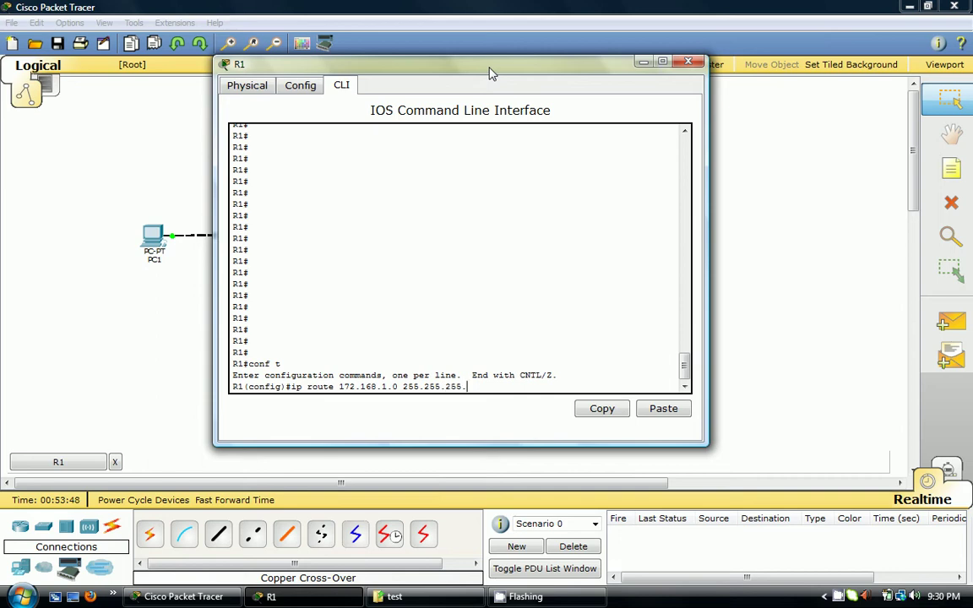
pyautogui.click(200, 294)
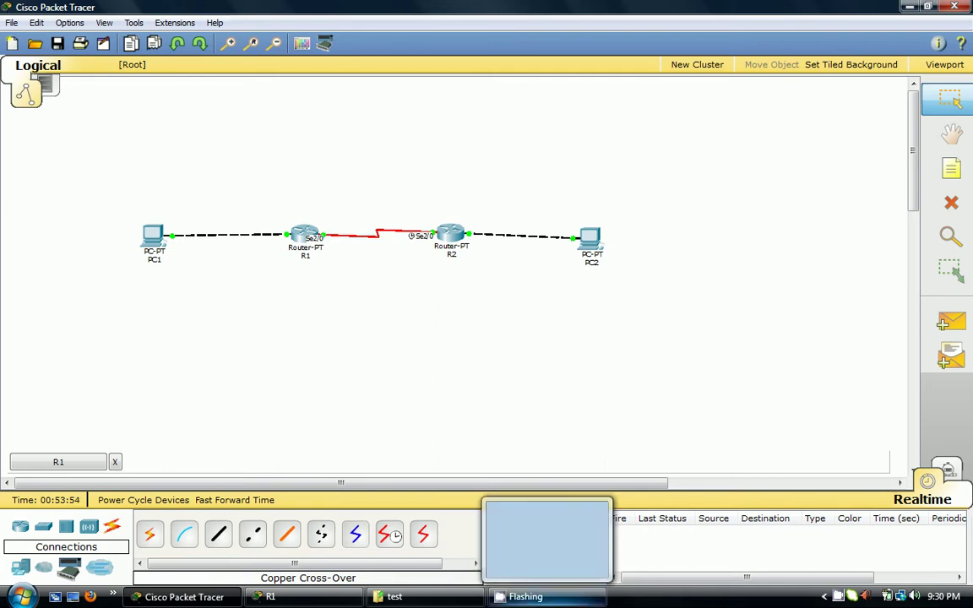
pyautogui.moveTo(395, 596)
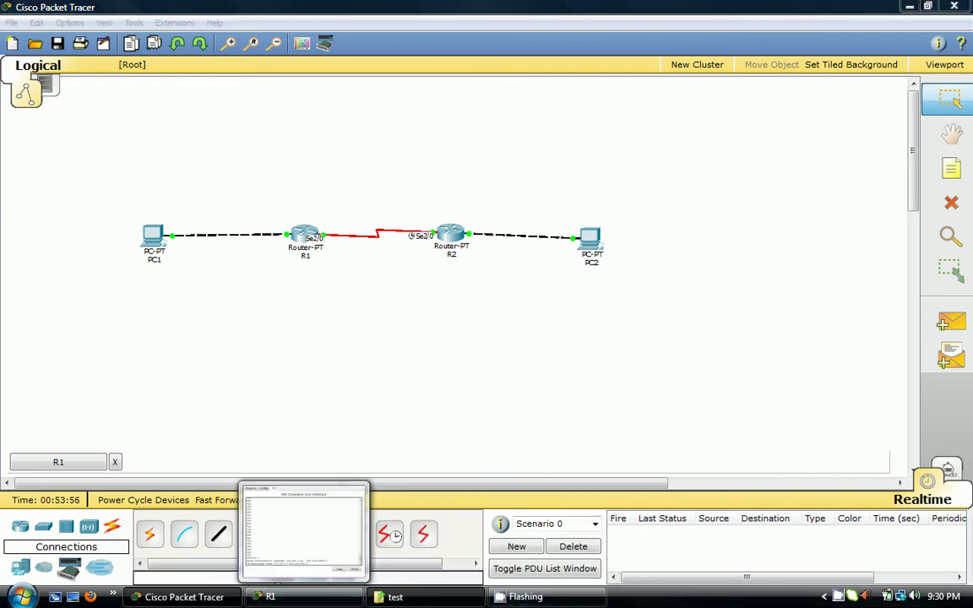
pyautogui.click(269, 597)
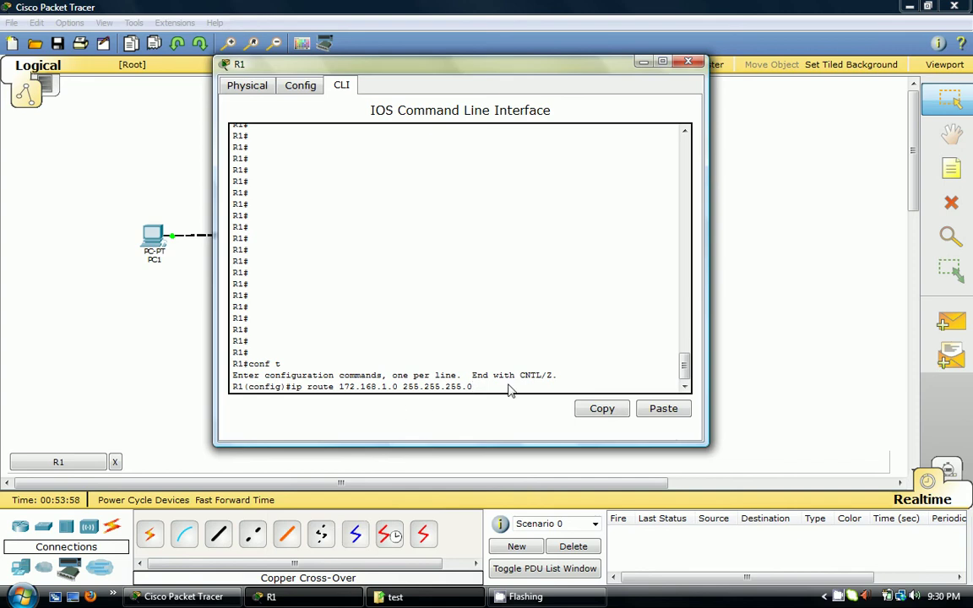
pyautogui.press('BackSpace')
pyautogui.write('se2/0')
pyautogui.press('Return')
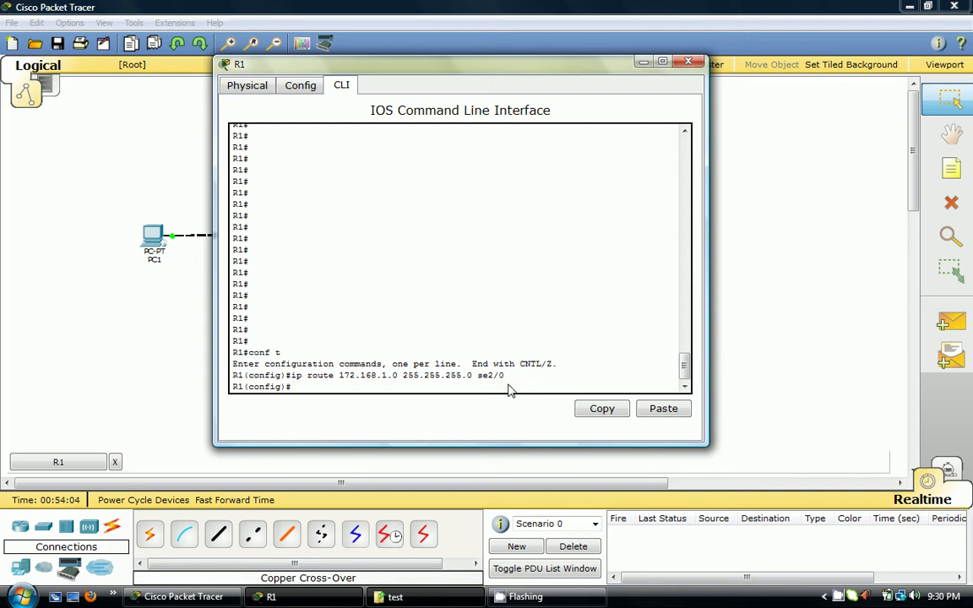
pyautogui.click(688, 61)
# Step: Add a static route on R2 with ip route 192.168.1.0 255.255.255.0 se2/0, and close its window
pyautogui.click(454, 245)
pyautogui.write('ip route 192.168.1.0')
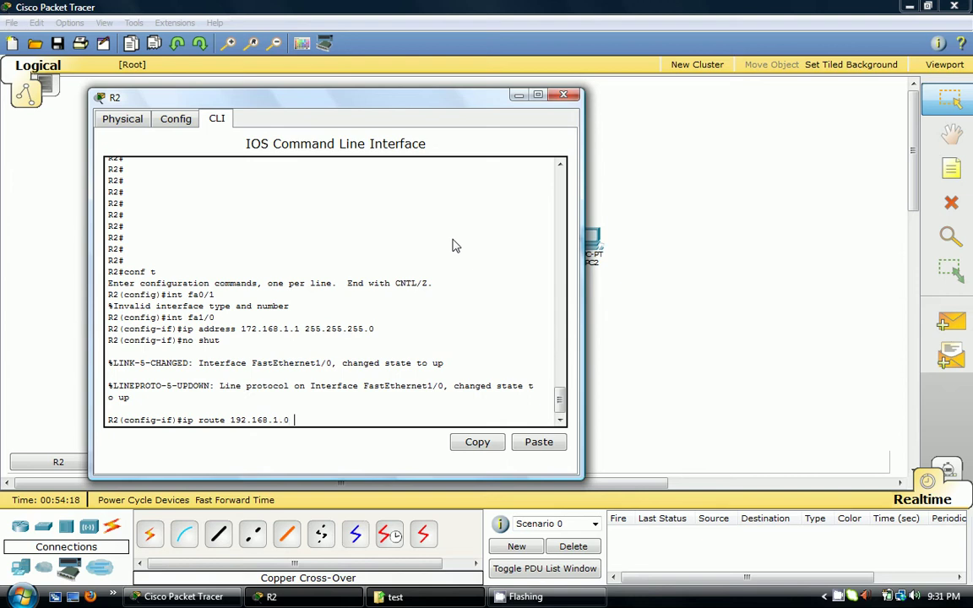
pyautogui.write('5.255.255.0 se2/0')
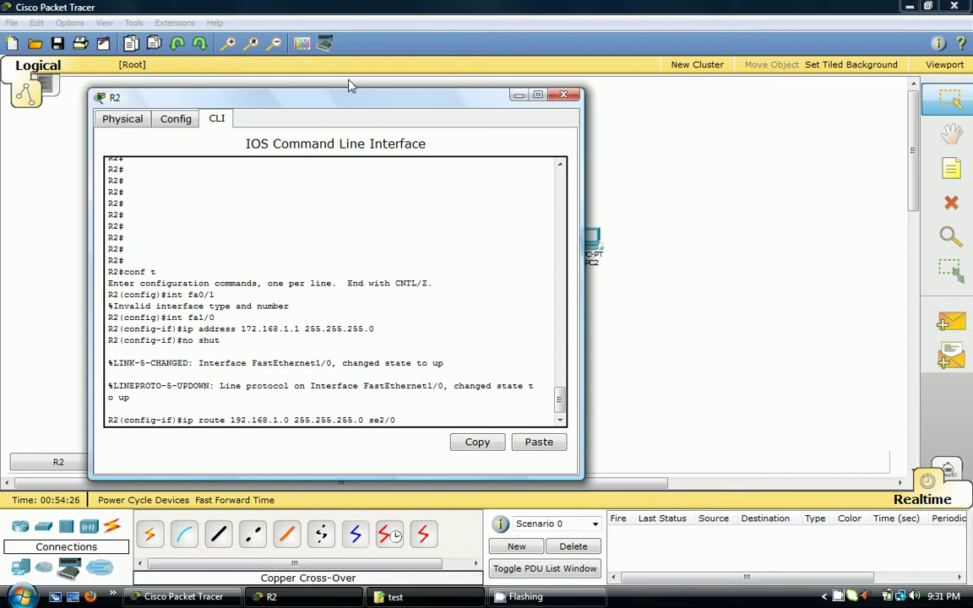
pyautogui.moveTo(354, 102); pyautogui.dragTo(589, 268)
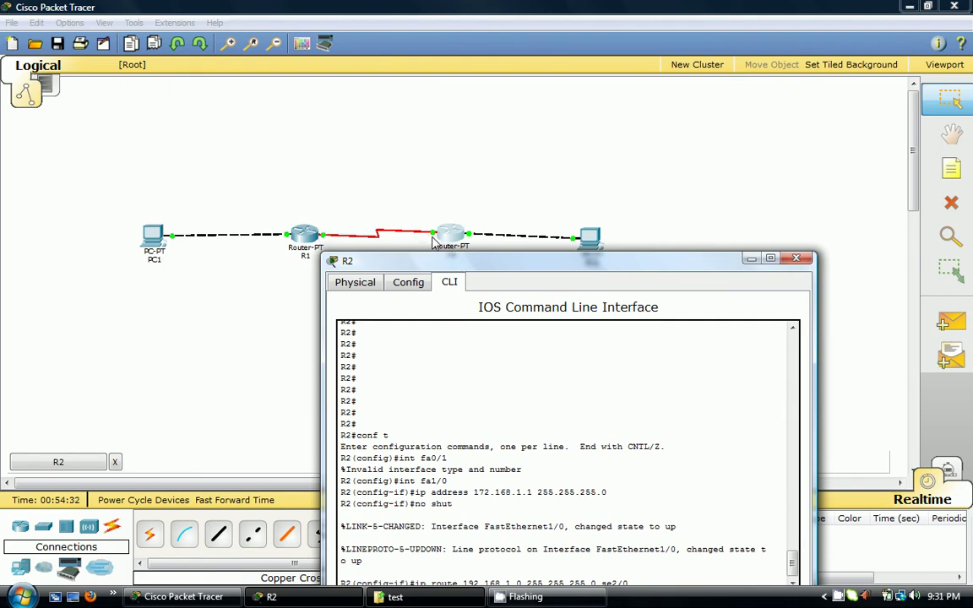
pyautogui.click(460, 250)
pyautogui.click(460, 259)
pyautogui.moveTo(481, 267); pyautogui.dragTo(480, 189)
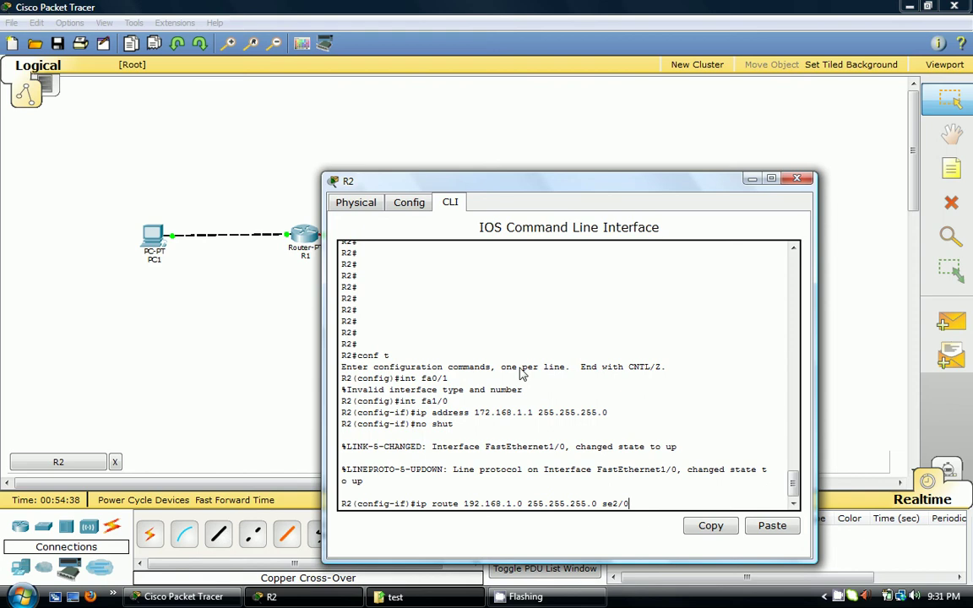
pyautogui.press('Return')
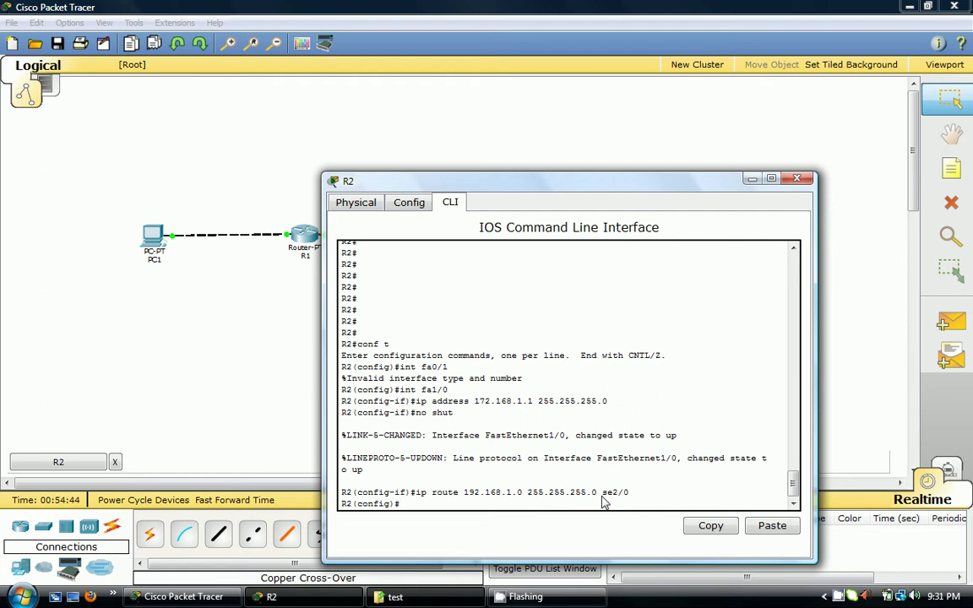
pyautogui.click(795, 188)
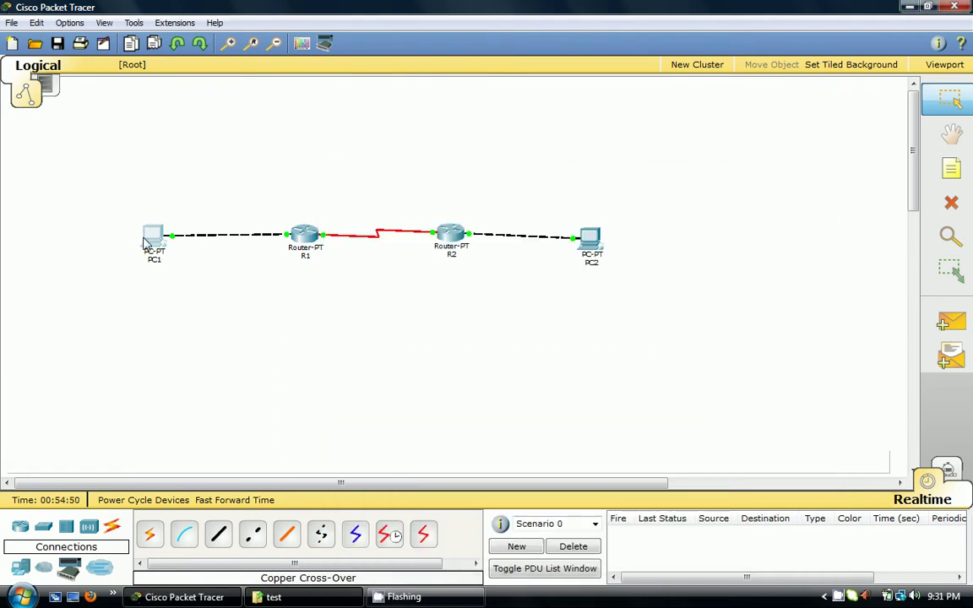
# Step: Ping 172.168.1.254 from PC1's command prompt to test connectivity to PC2, and close PC1's window
pyautogui.click(152, 237)
pyautogui.click(494, 268)
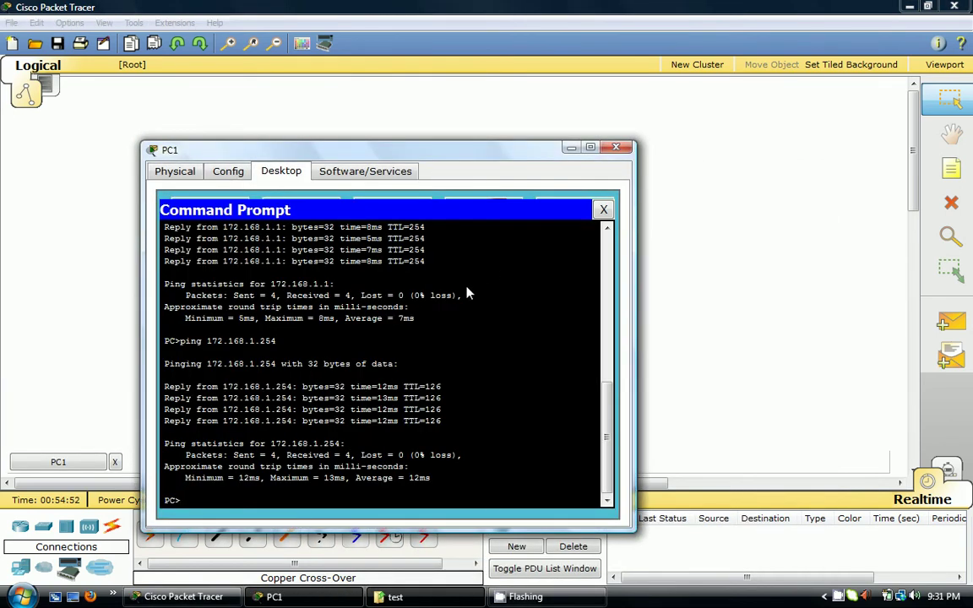
pyautogui.press('Up')
pyautogui.press('Up')
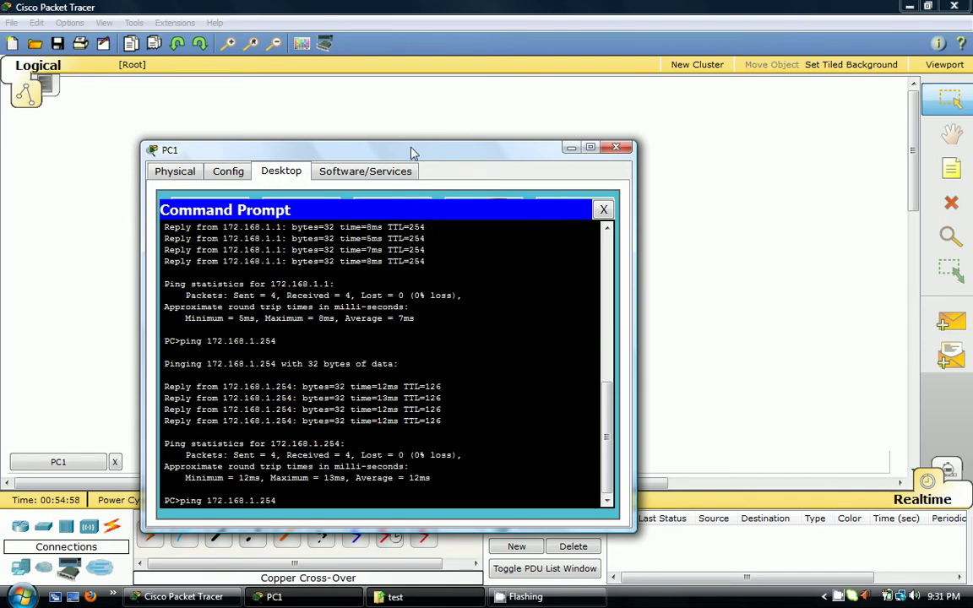
pyautogui.moveTo(415, 156); pyautogui.dragTo(304, 55)
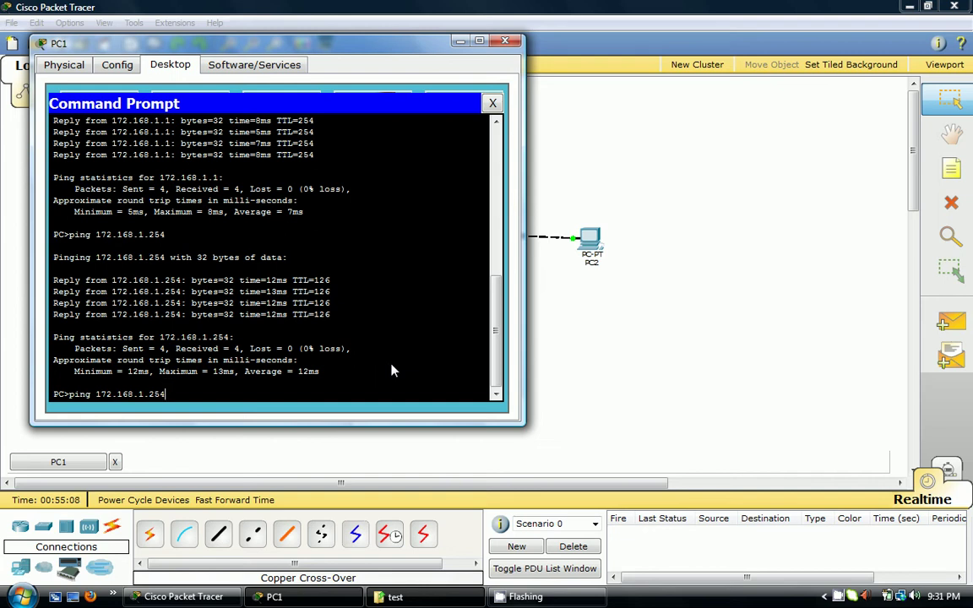
pyautogui.press('Return')
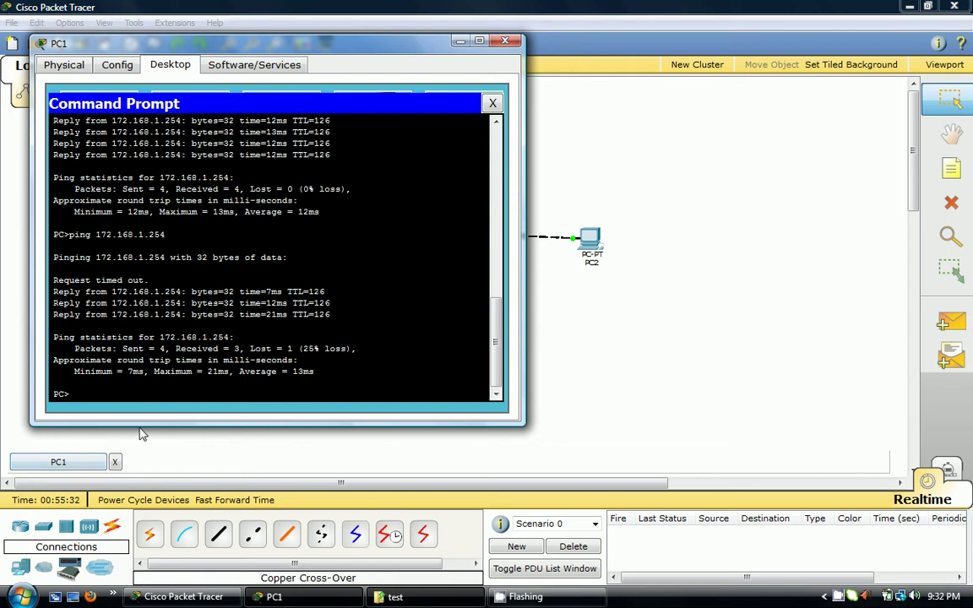
pyautogui.click(505, 40)
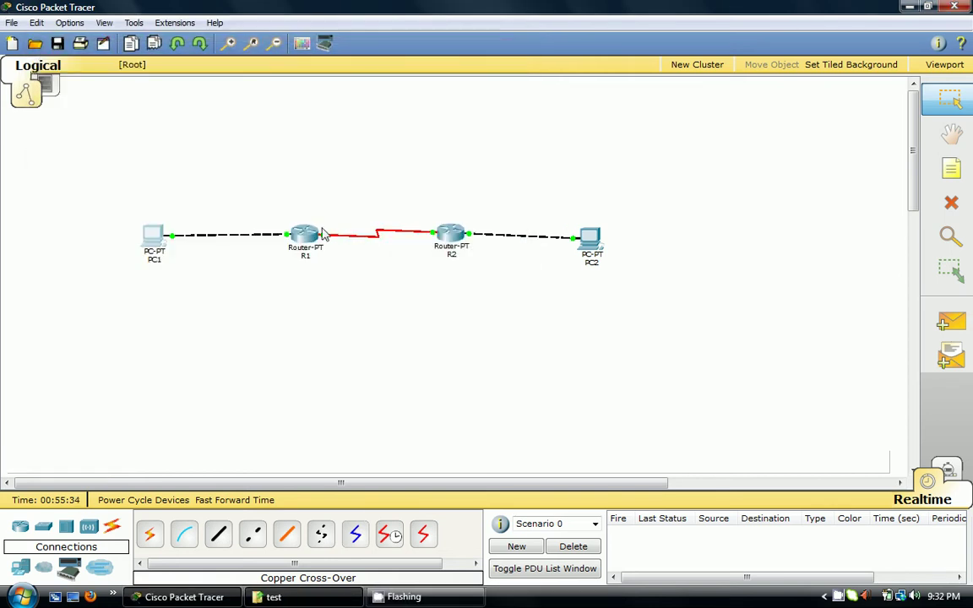
# Step: Leave configuration mode on R1, run show ip route, and examine the connected entry for the serial network
pyautogui.click(318, 235)
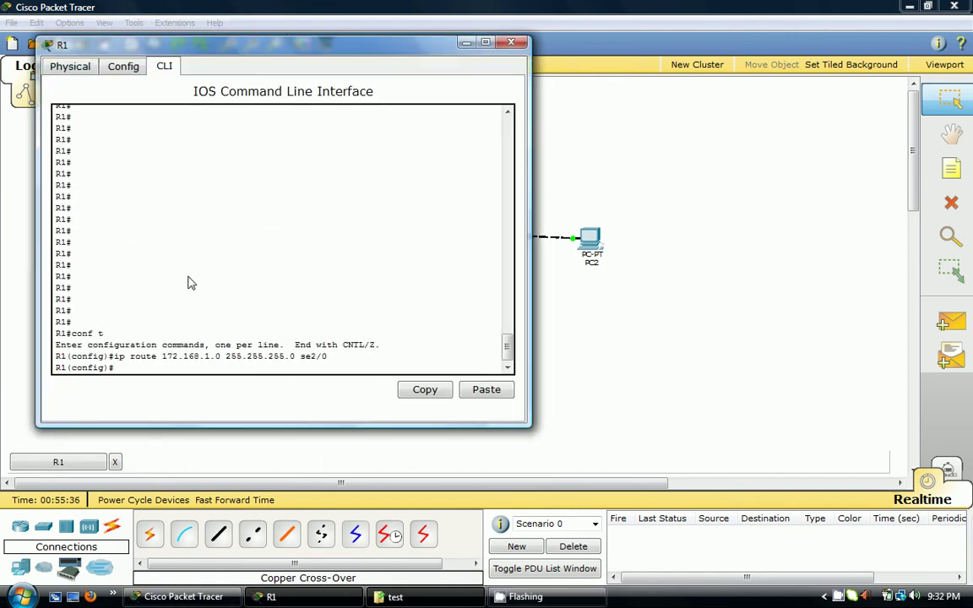
pyautogui.hotkey('ctrl', 'z')
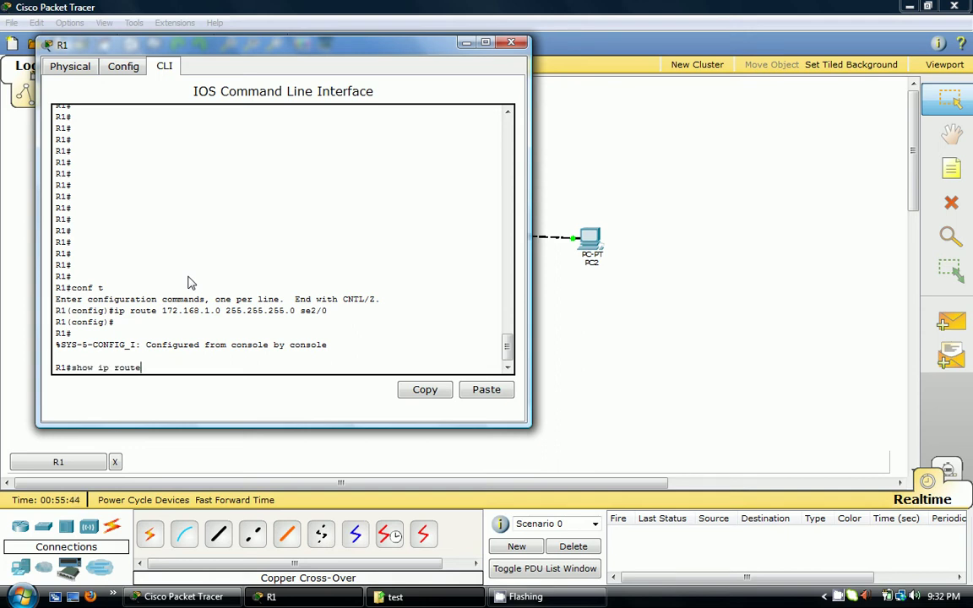
pyautogui.press('Return')
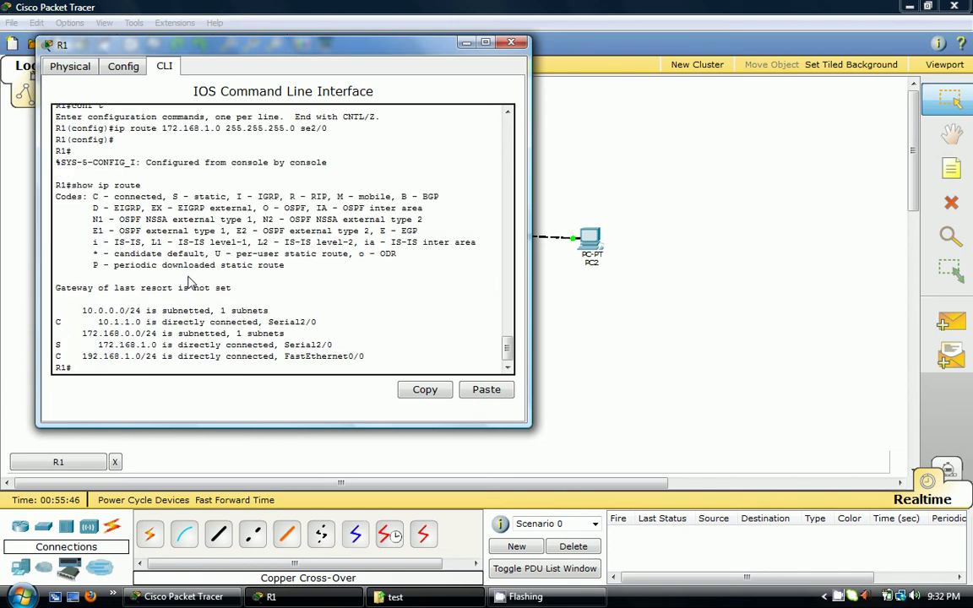
pyautogui.moveTo(247, 58); pyautogui.dragTo(677, 77)
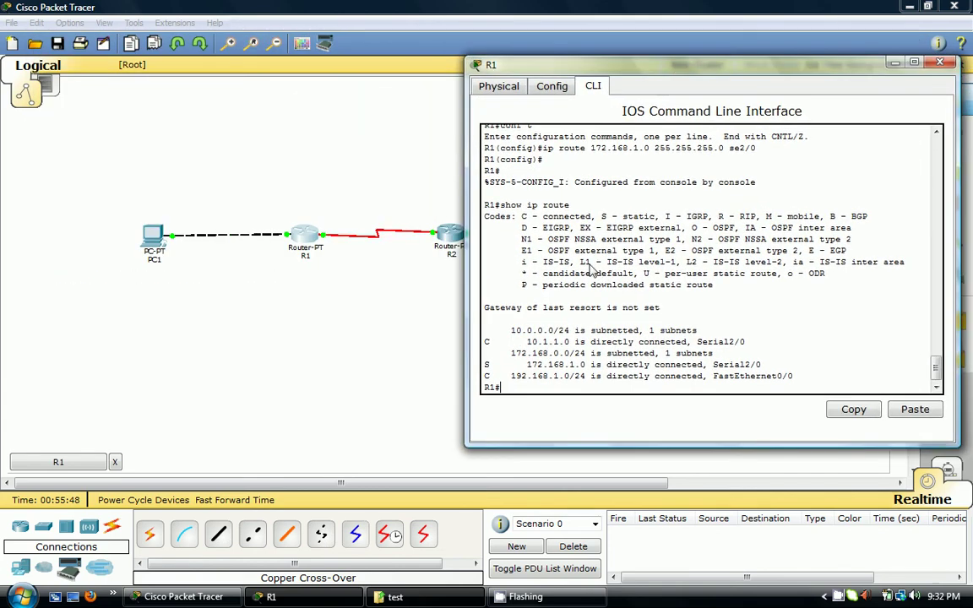
pyautogui.moveTo(487, 347); pyautogui.dragTo(746, 350)
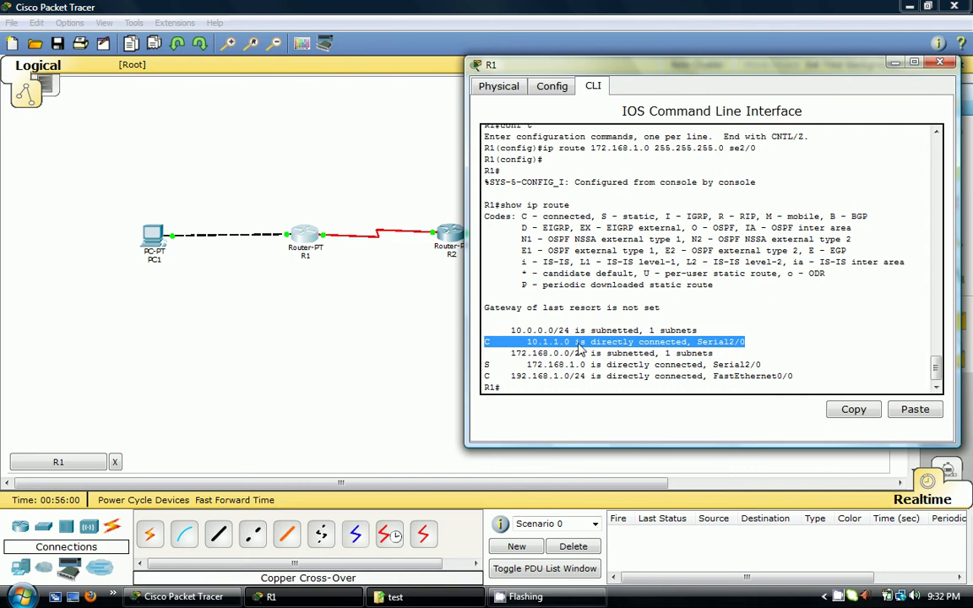
pyautogui.click(389, 326)
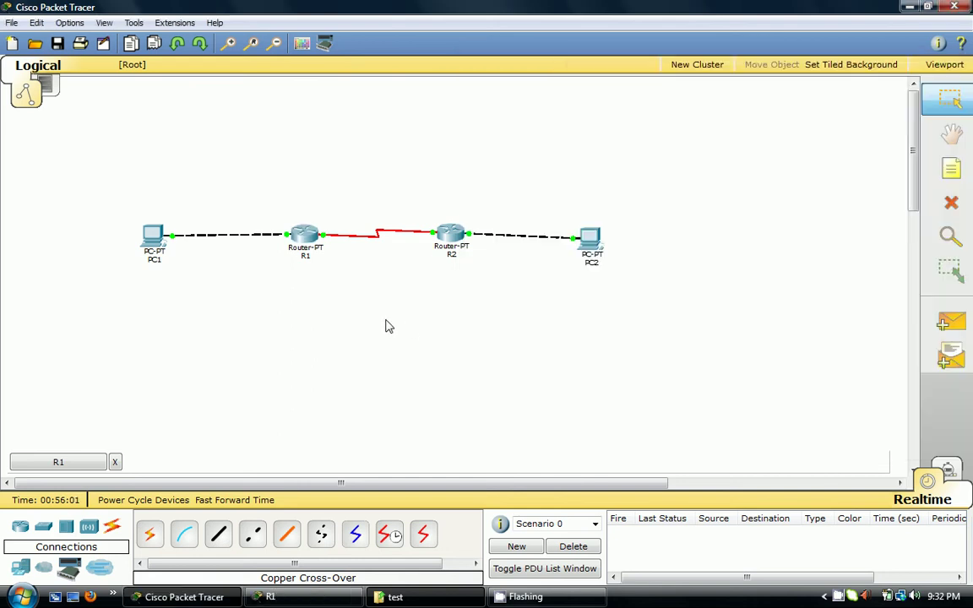
# Step: Leave configuration mode on R2, run show ip route, and examine its connected and static route entries
pyautogui.click(454, 239)
pyautogui.hotkey('ctrl', 'z')
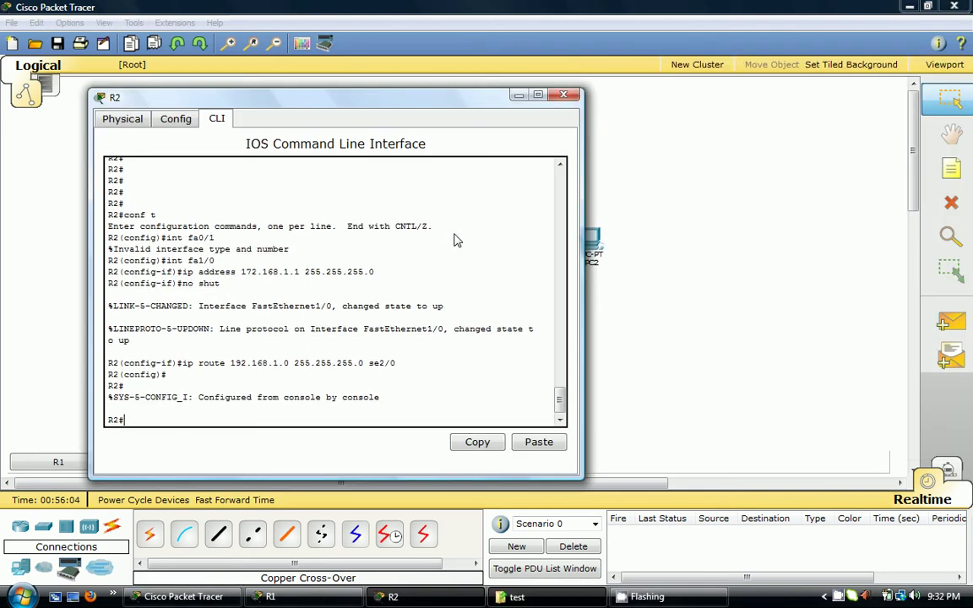
pyautogui.write('show ip route')
pyautogui.press('Return')
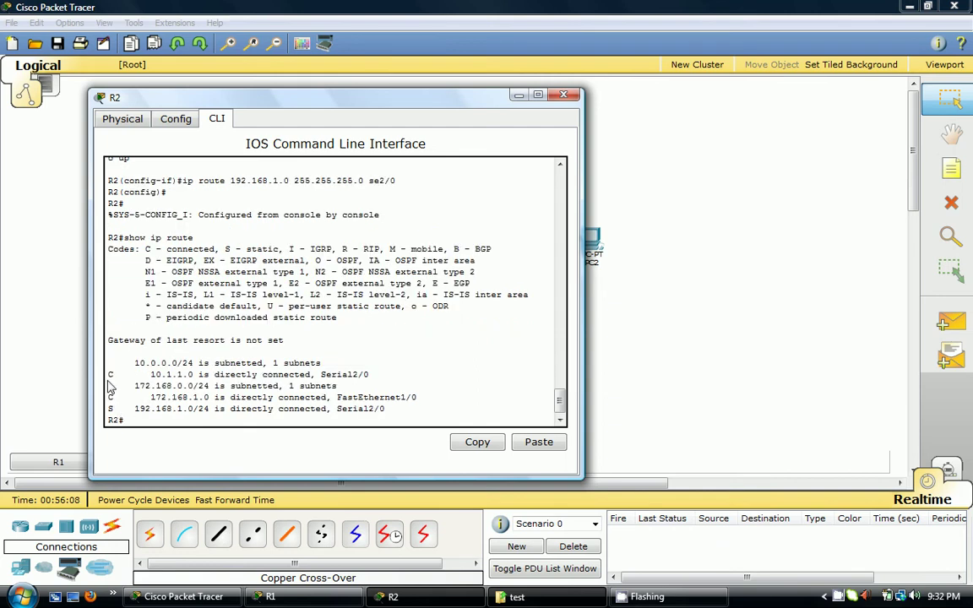
pyautogui.moveTo(108, 376); pyautogui.dragTo(365, 375)
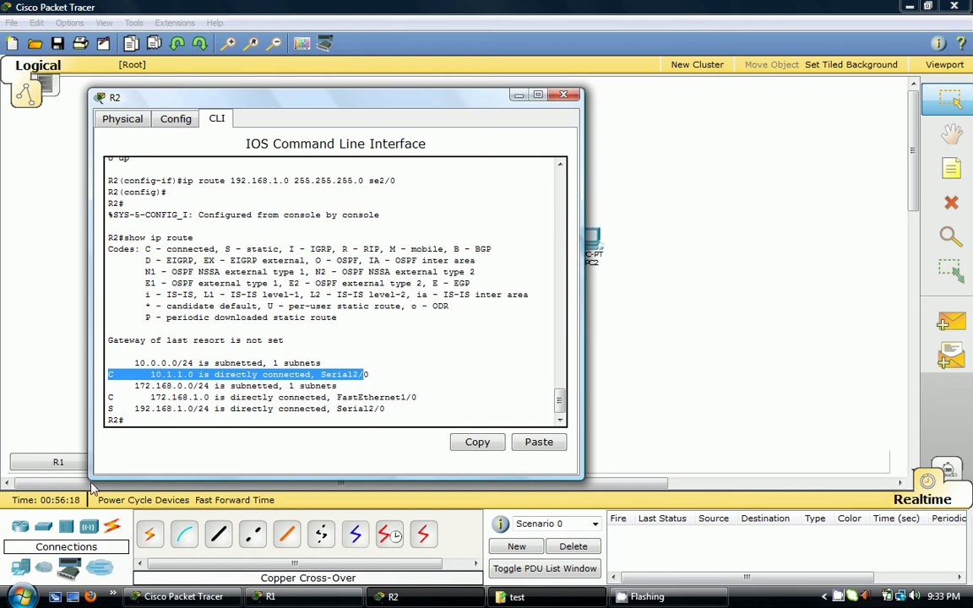
pyautogui.moveTo(128, 386); pyautogui.dragTo(218, 388)
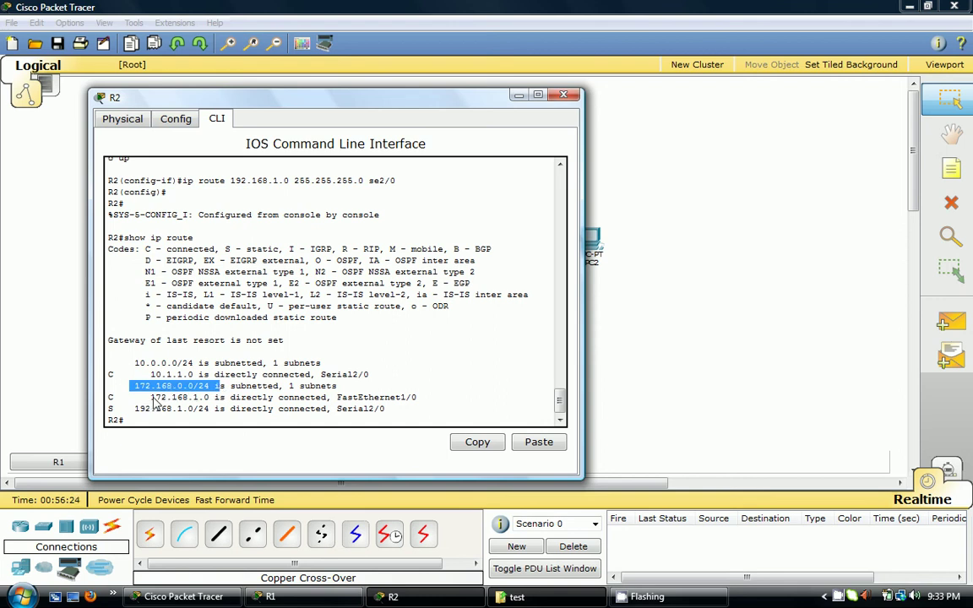
pyautogui.moveTo(148, 399); pyautogui.dragTo(210, 401)
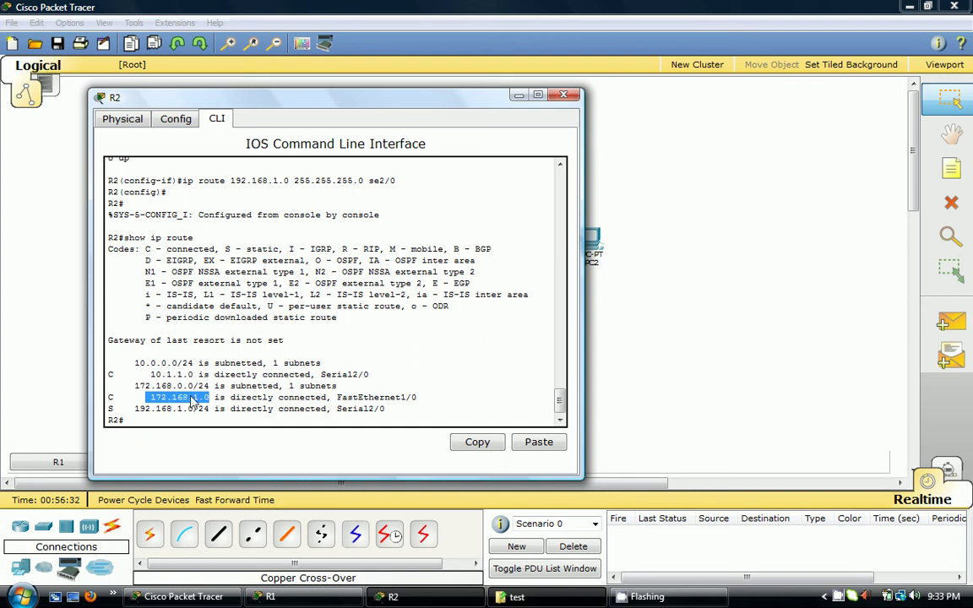
pyautogui.click(205, 391)
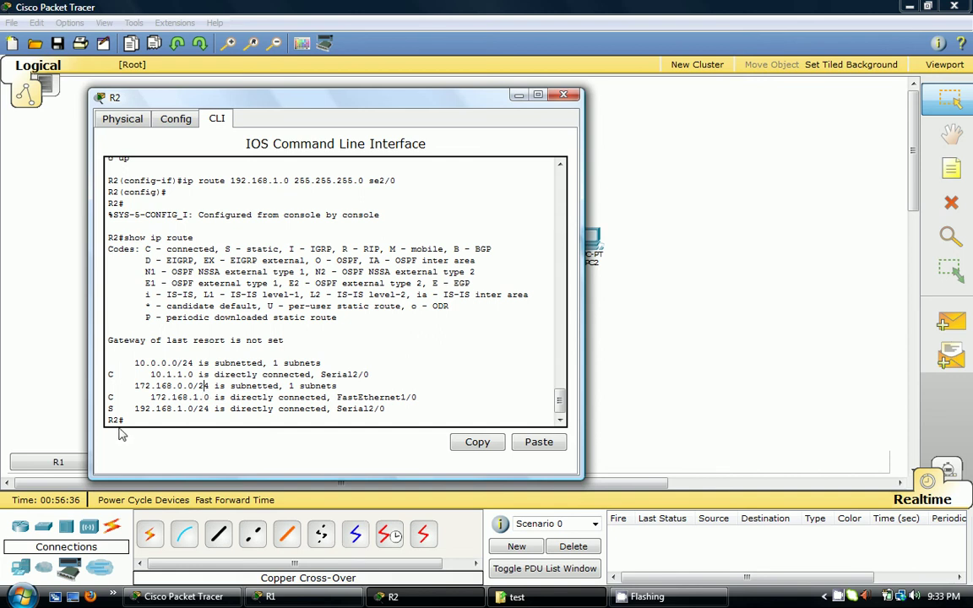
pyautogui.moveTo(132, 409); pyautogui.dragTo(210, 415)
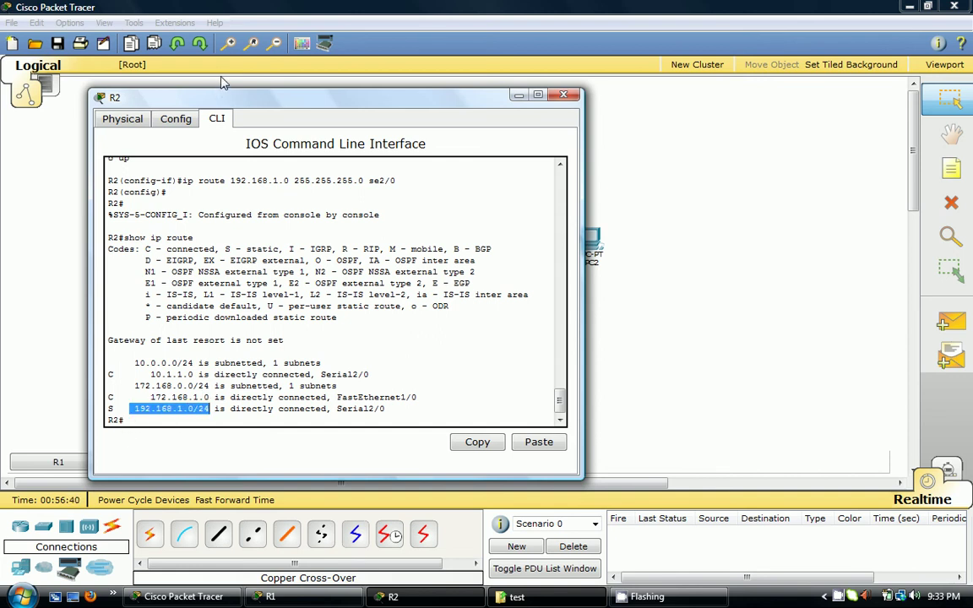
pyautogui.moveTo(185, 103); pyautogui.dragTo(752, 111)
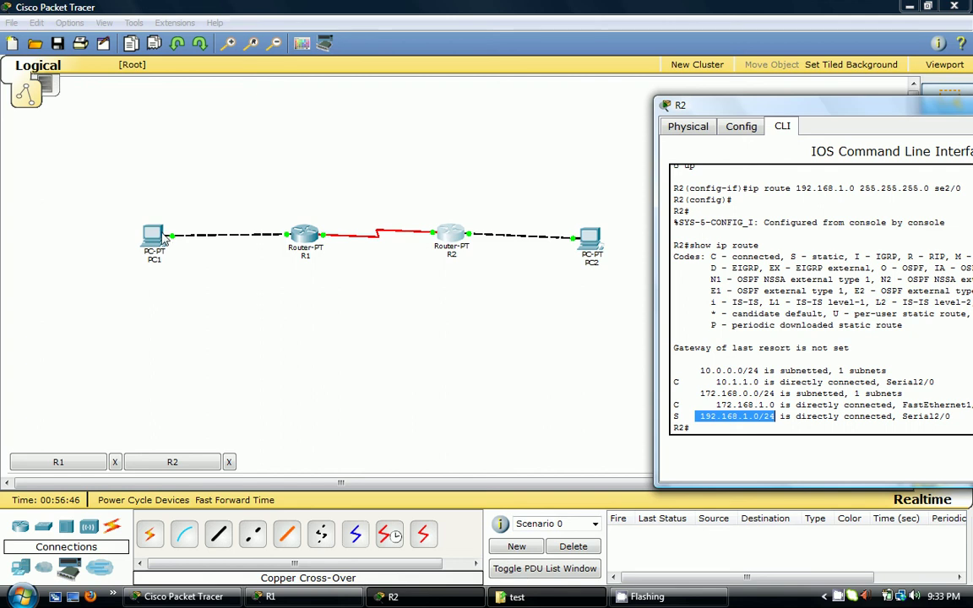
# Step: Place a note reading 192.168.1.0 above the link between PC1 and R1
pyautogui.click(189, 283)
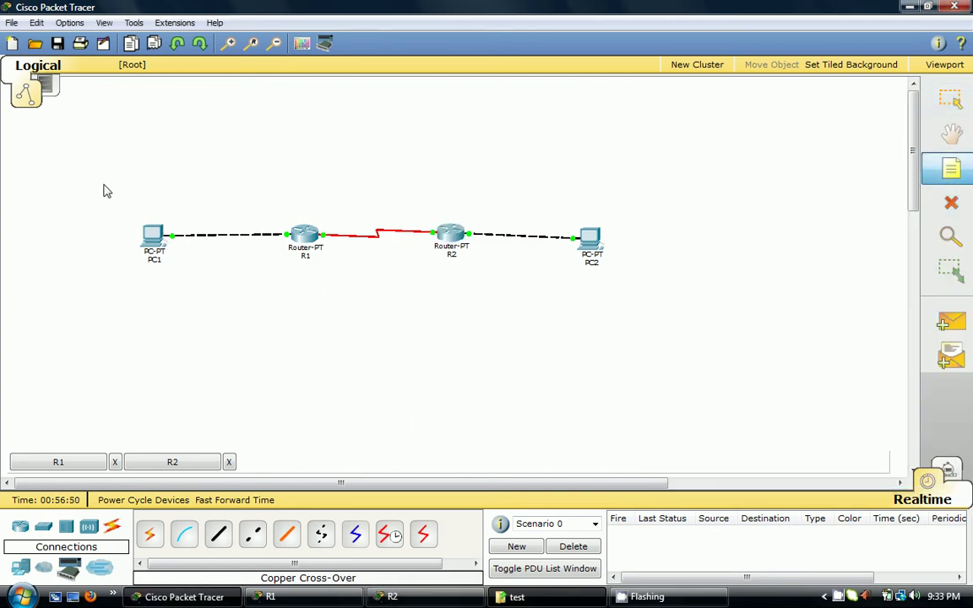
pyautogui.click(204, 241)
pyautogui.click(167, 199)
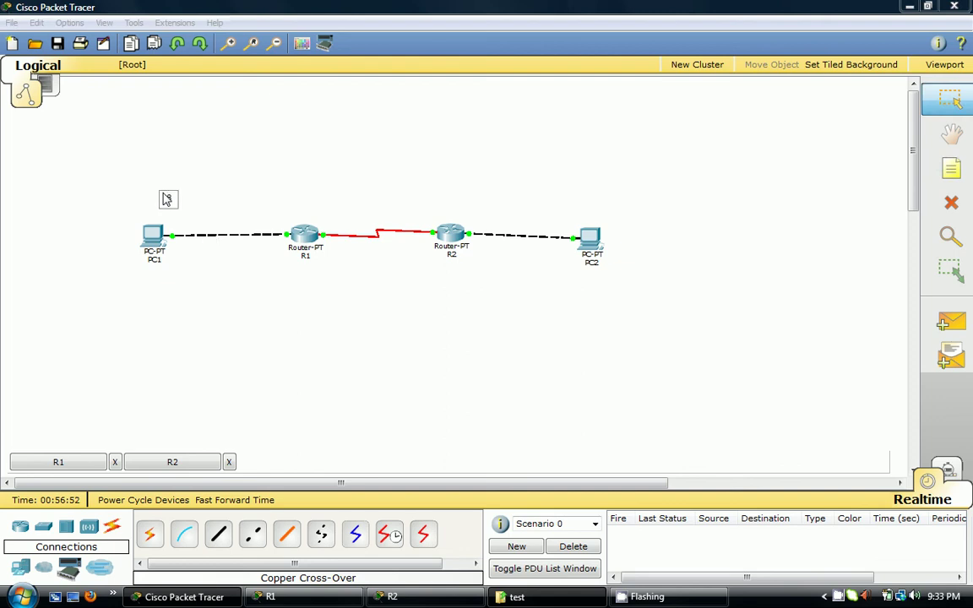
pyautogui.write('192.168.1.0')
# Step: Place a note reading 172.168.1.0 above the link between R2 and PC2
pyautogui.click(951, 169)
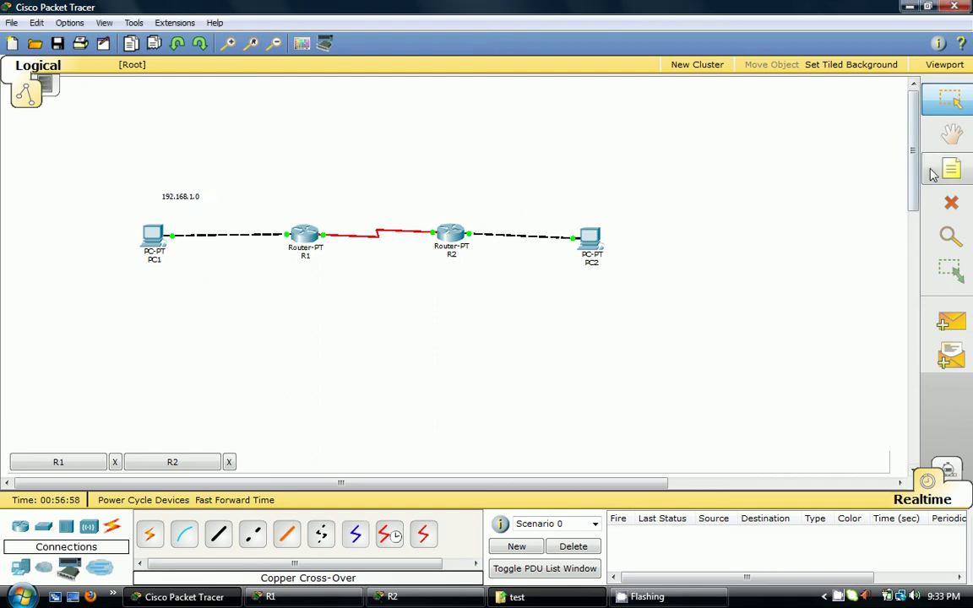
pyautogui.click(508, 196)
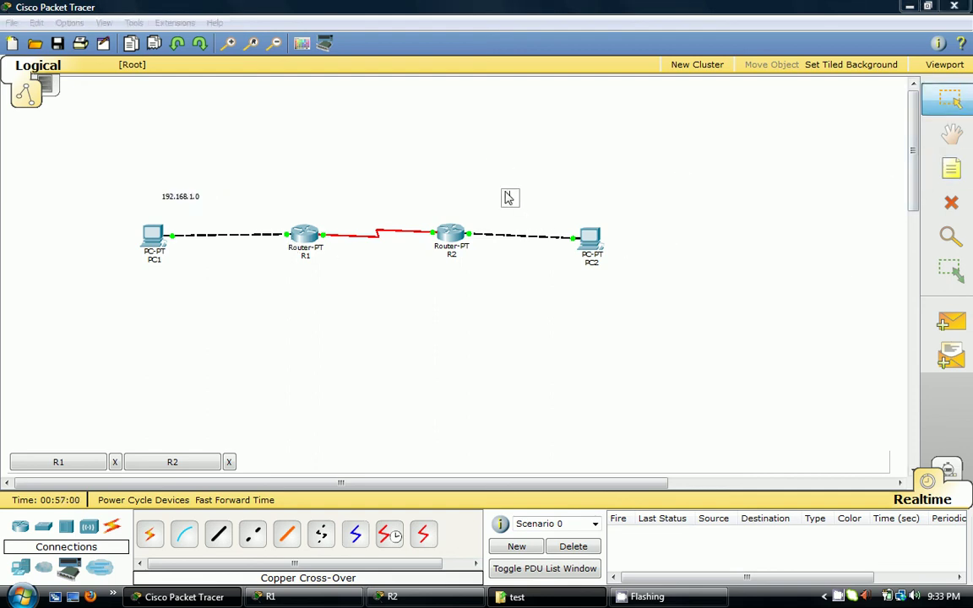
pyautogui.write('192.168.1.0')
pyautogui.click(668, 245)
# Step: Place a note reading 10.1.1.0 above the serial link between R1 and R2
pyautogui.click(952, 169)
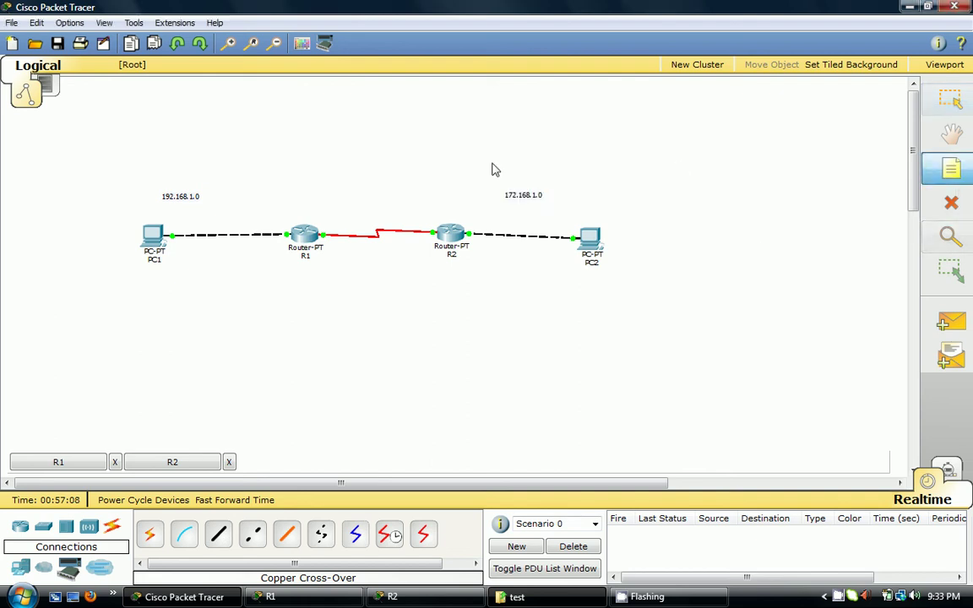
pyautogui.click(368, 206)
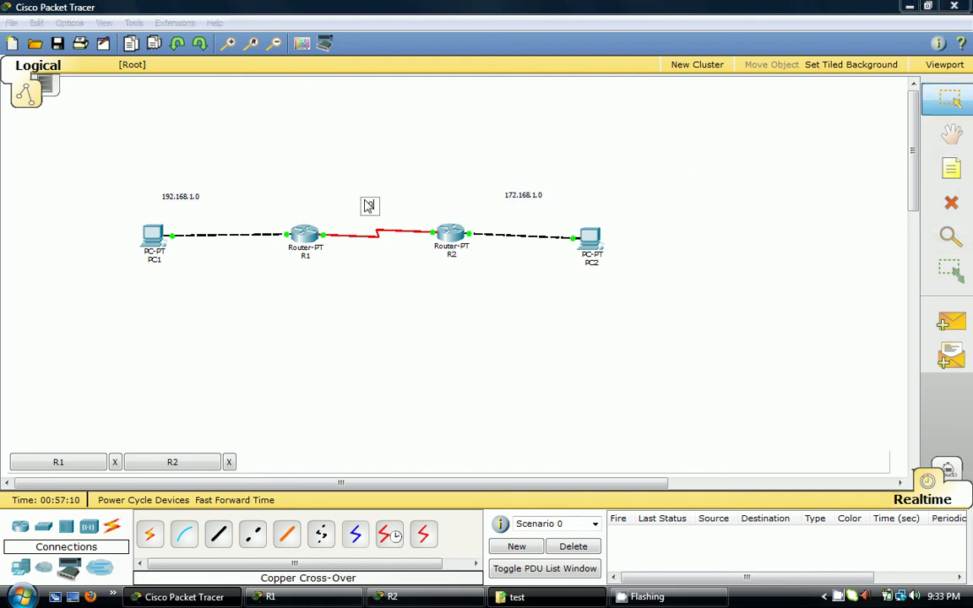
pyautogui.write('10.1.1.0')
pyautogui.click(363, 249)
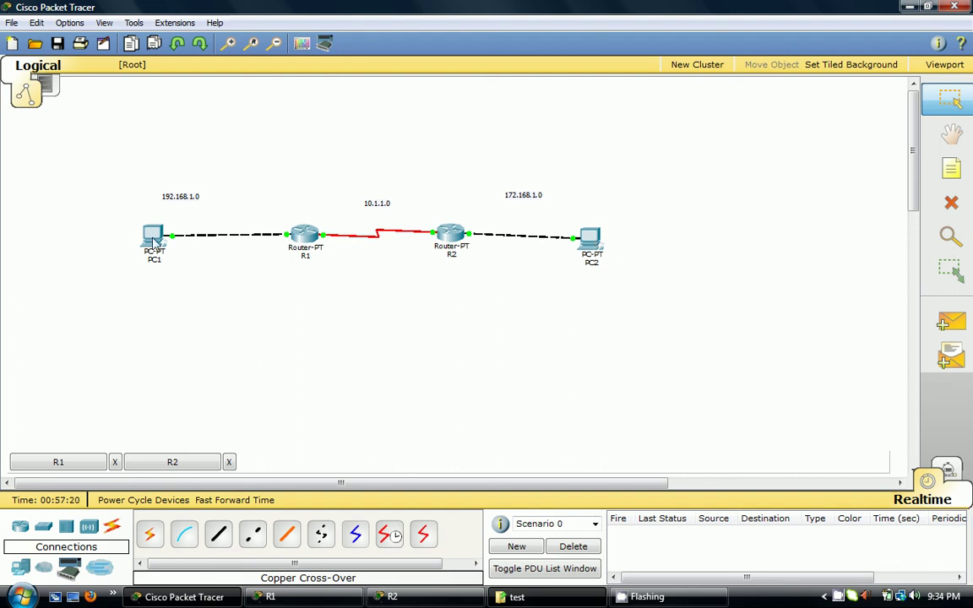
# Step: Arrange the R1 and R2 command-line windows side by side below the topology to compare their routing tables
pyautogui.moveTo(533, 596)
pyautogui.click(392, 597)
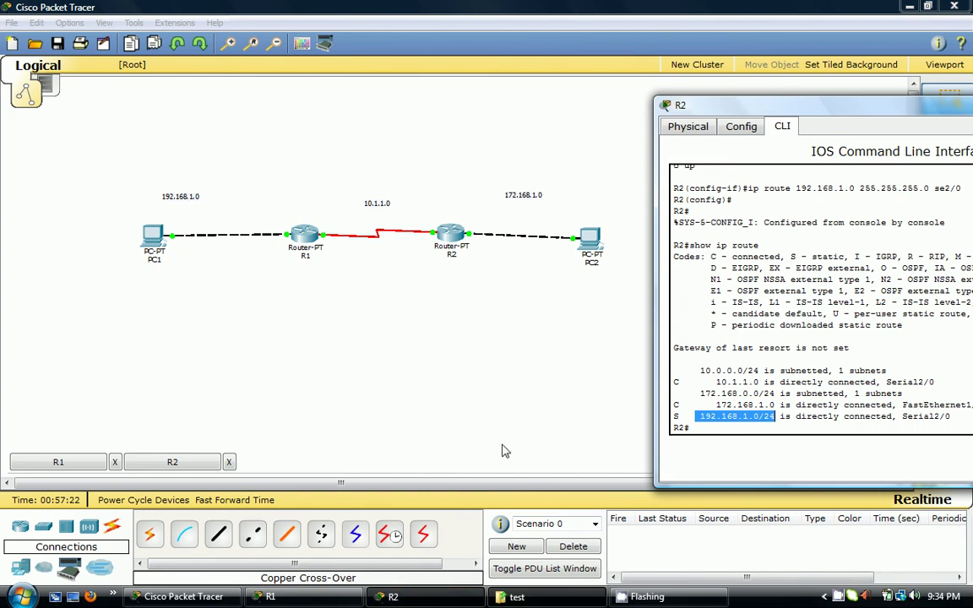
pyautogui.click(270, 596)
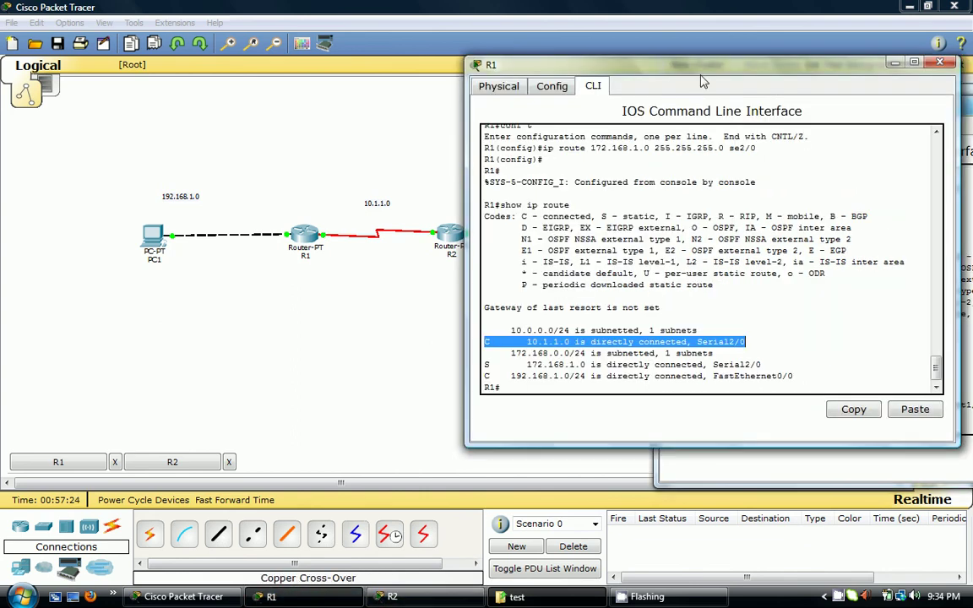
pyautogui.moveTo(617, 66); pyautogui.dragTo(214, 100)
pyautogui.moveTo(701, 179); pyautogui.dragTo(664, 217)
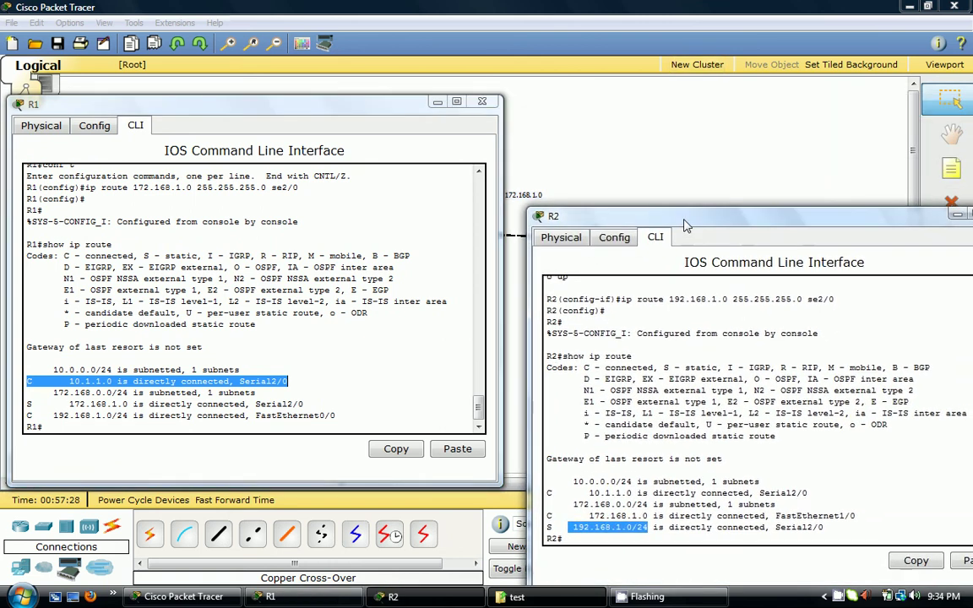
pyautogui.moveTo(355, 106); pyautogui.dragTo(359, 270)
pyautogui.moveTo(714, 221); pyautogui.dragTo(708, 265)
pyautogui.moveTo(413, 270); pyautogui.dragTo(399, 253)
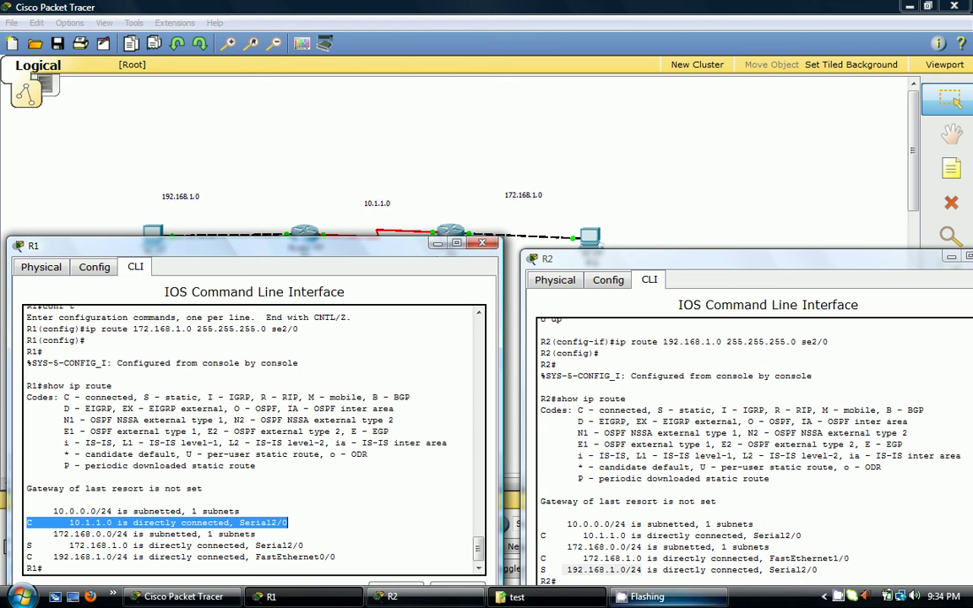
pyautogui.click(648, 598)
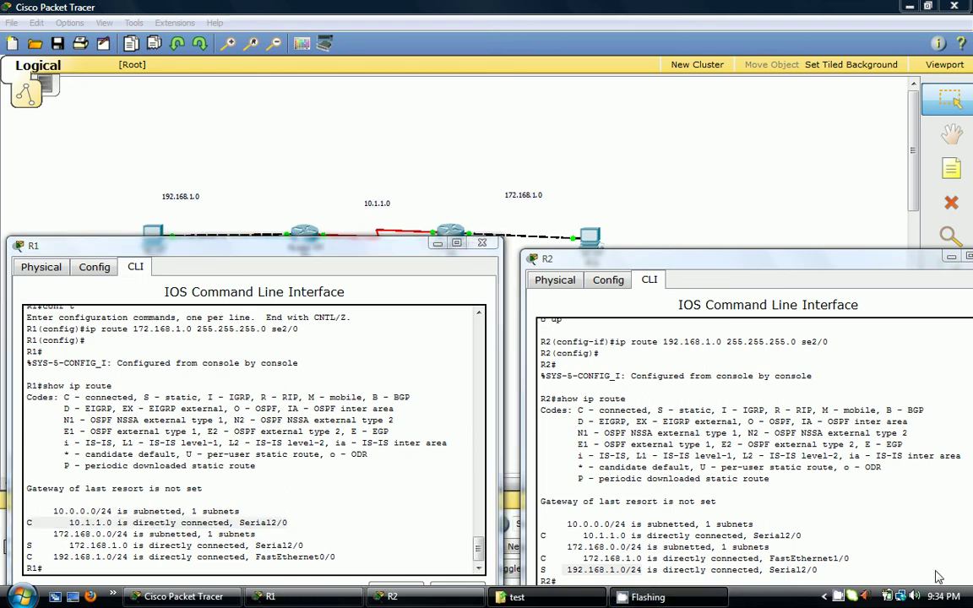